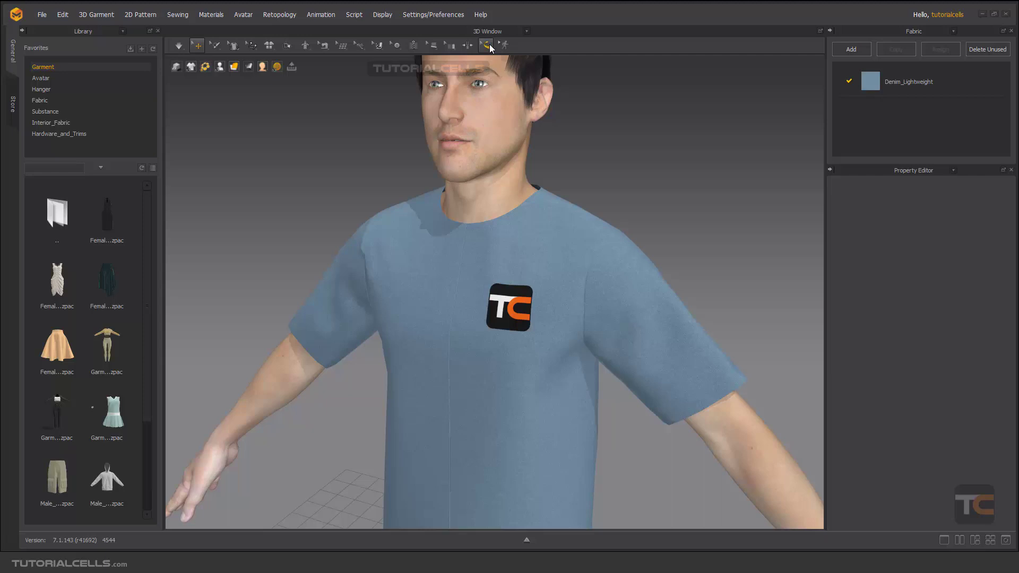
- Detach the measure tools as a floating palette and place it beside the avatar in the 3D-only layout
{"action": "left_click", "coordinate": [489, 45]}
{"action": "left_click", "coordinate": [862, 482]}
{"action": "left_click", "coordinate": [958, 539]}
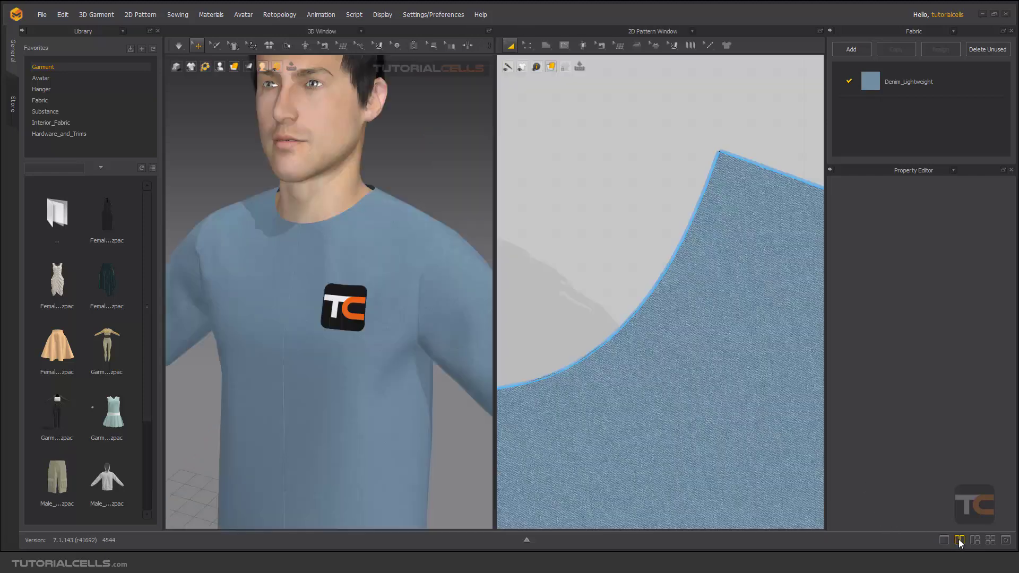
{"action": "left_click", "coordinate": [489, 47]}
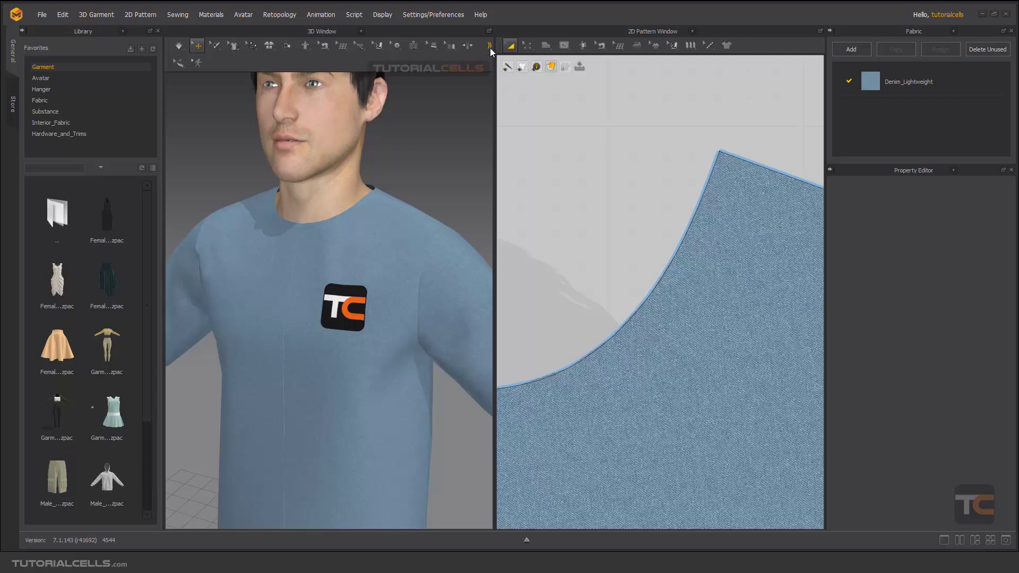
{"action": "left_click", "coordinate": [180, 64]}
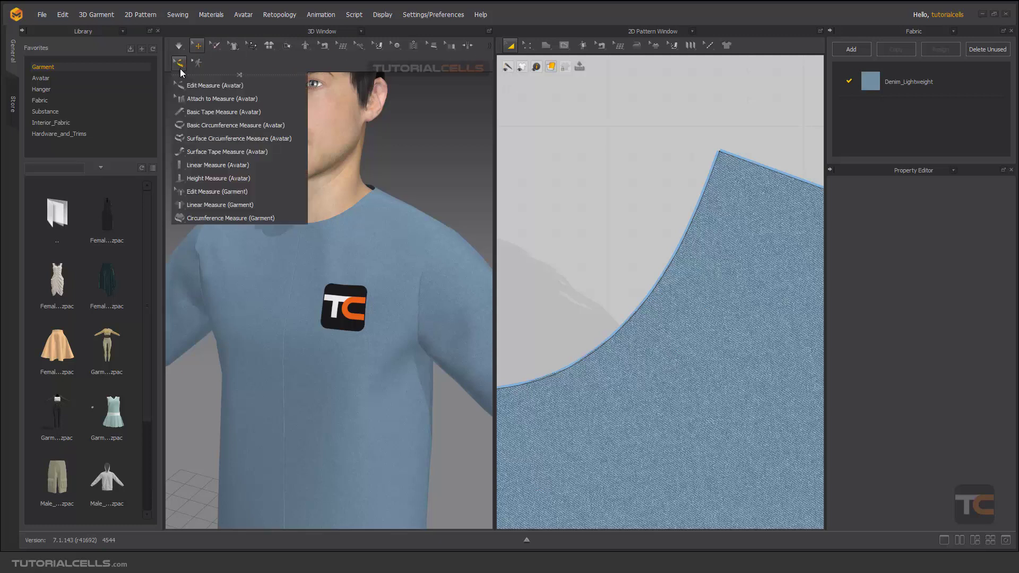
{"action": "left_click", "coordinate": [192, 75]}
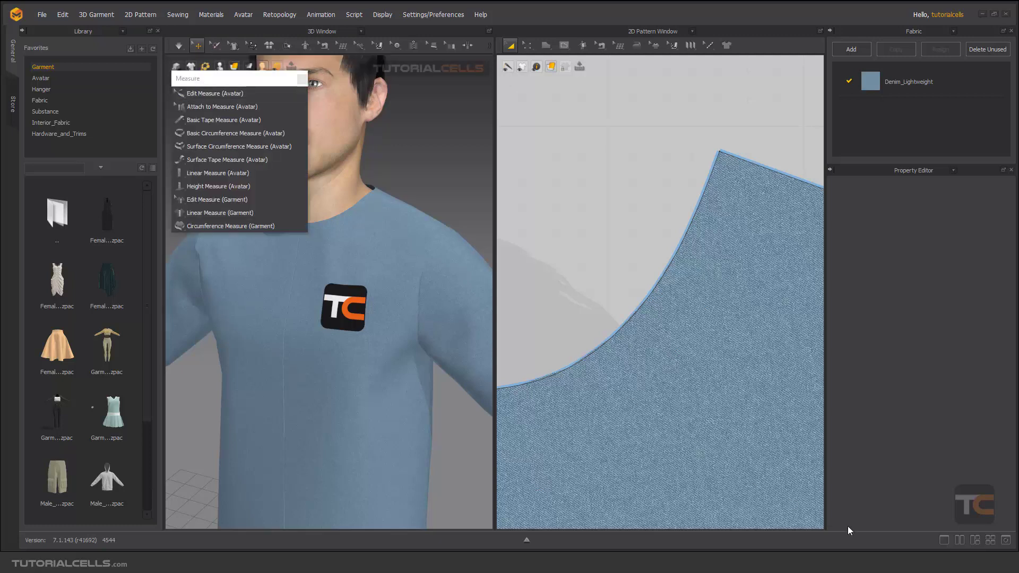
{"action": "left_click", "coordinate": [943, 540]}
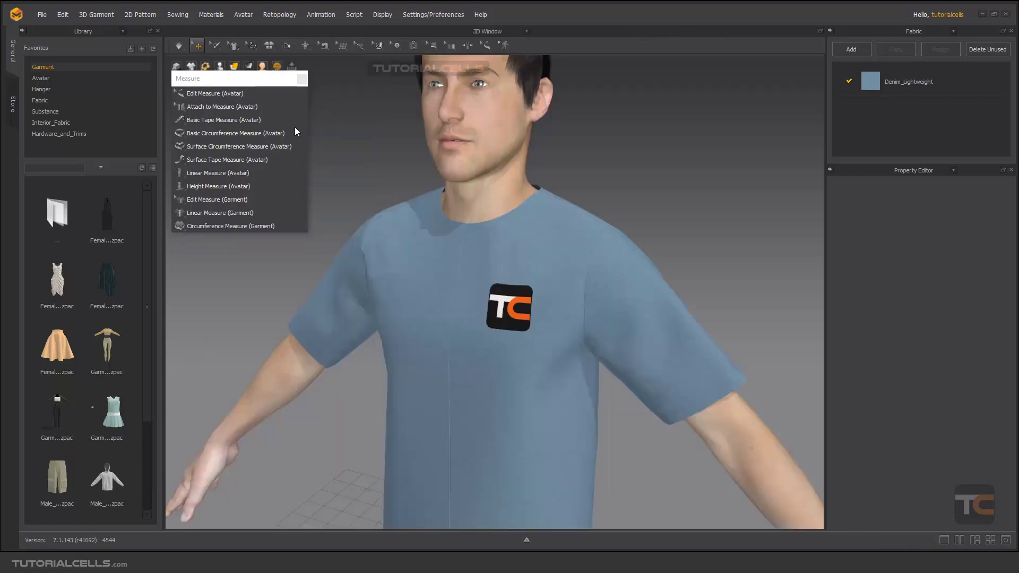
{"action": "left_click_drag", "start_coordinate": [242, 80], "coordinate": [742, 82]}
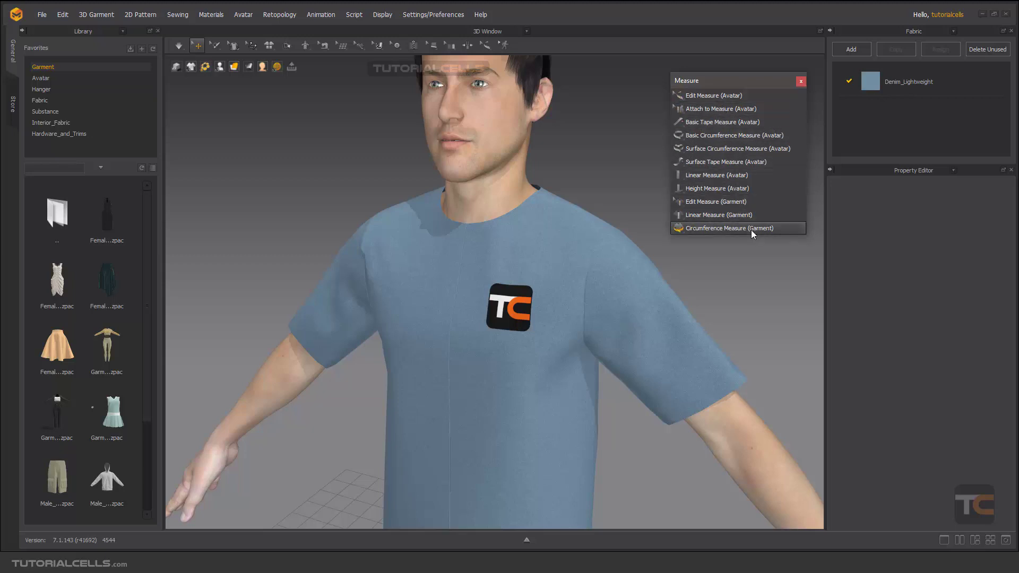
- Place a linear garment measure across the T-shirt's upper chest from one shoulder area to the other
{"action": "left_click", "coordinate": [702, 215]}
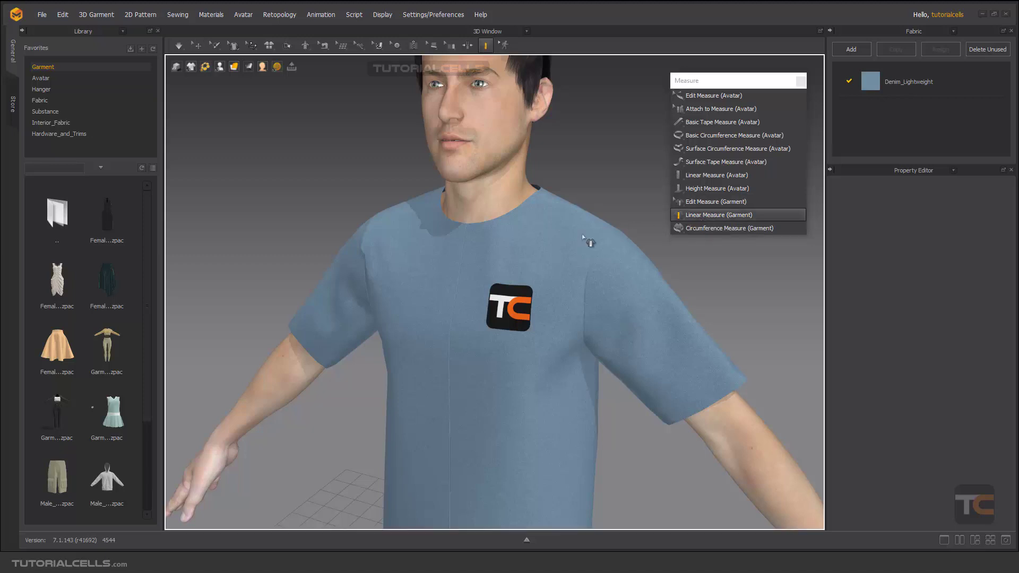
{"action": "scroll", "coordinate": [509, 263], "scroll_direction": "up", "scroll_amount": 2}
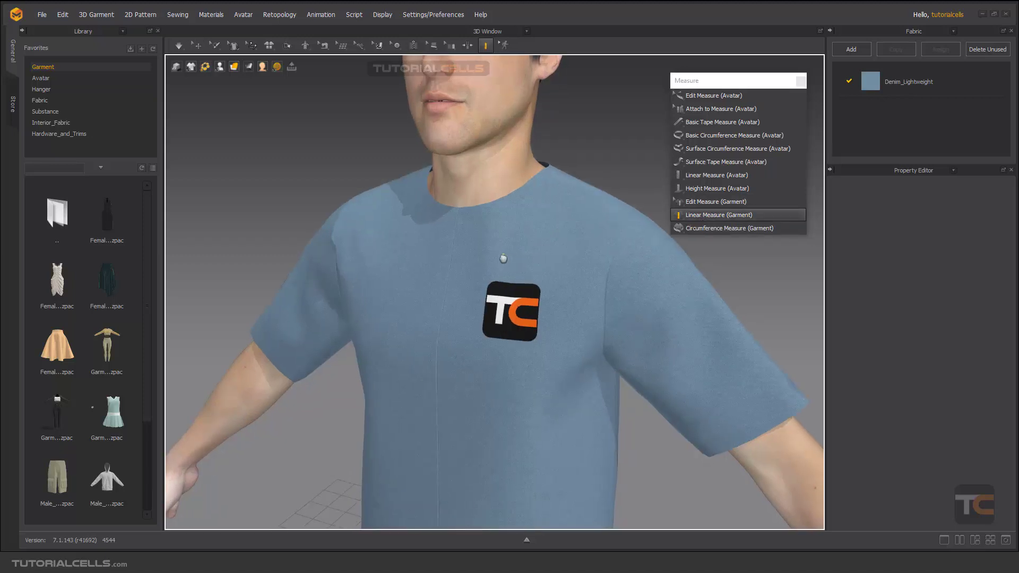
{"action": "left_click", "coordinate": [338, 235]}
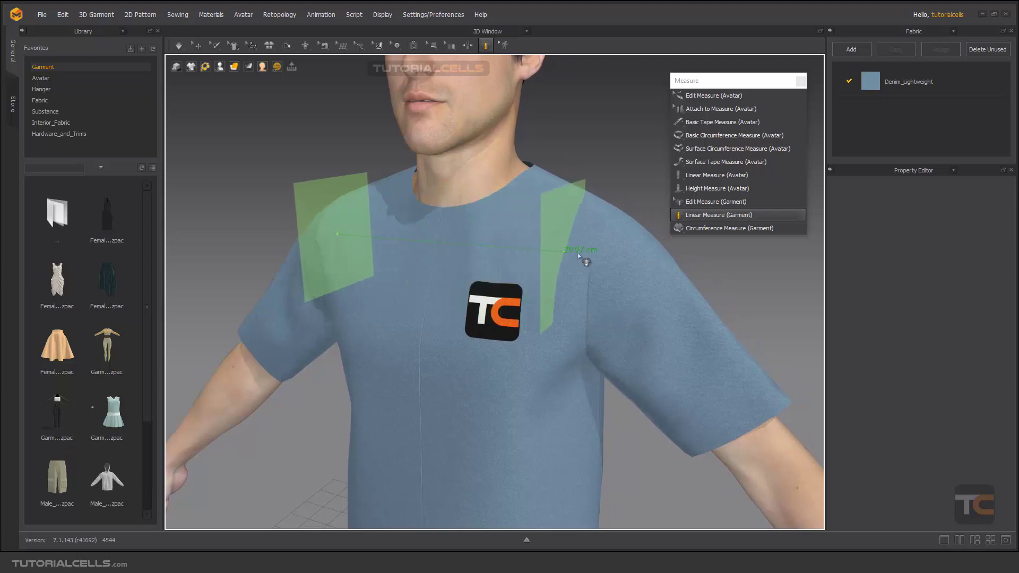
{"action": "left_click", "coordinate": [509, 295]}
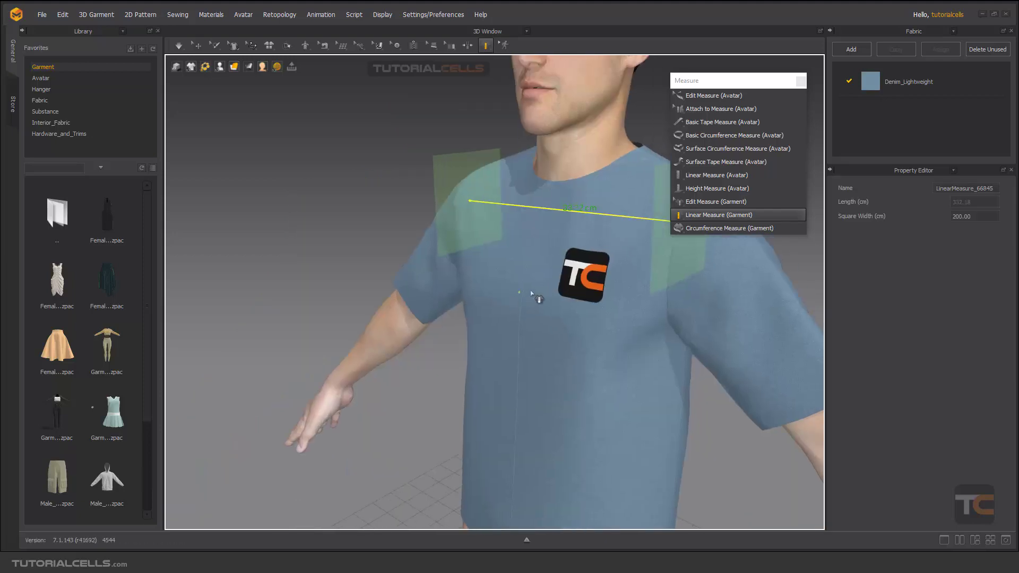
{"action": "right_click_drag", "start_coordinate": [570, 279], "coordinate": [425, 302]}
{"action": "right_click_drag", "start_coordinate": [505, 267], "coordinate": [470, 272]}
{"action": "scroll", "coordinate": [495, 272], "scroll_direction": "down", "scroll_amount": 3}
{"action": "scroll", "coordinate": [494, 272], "scroll_direction": "down", "scroll_amount": 3}
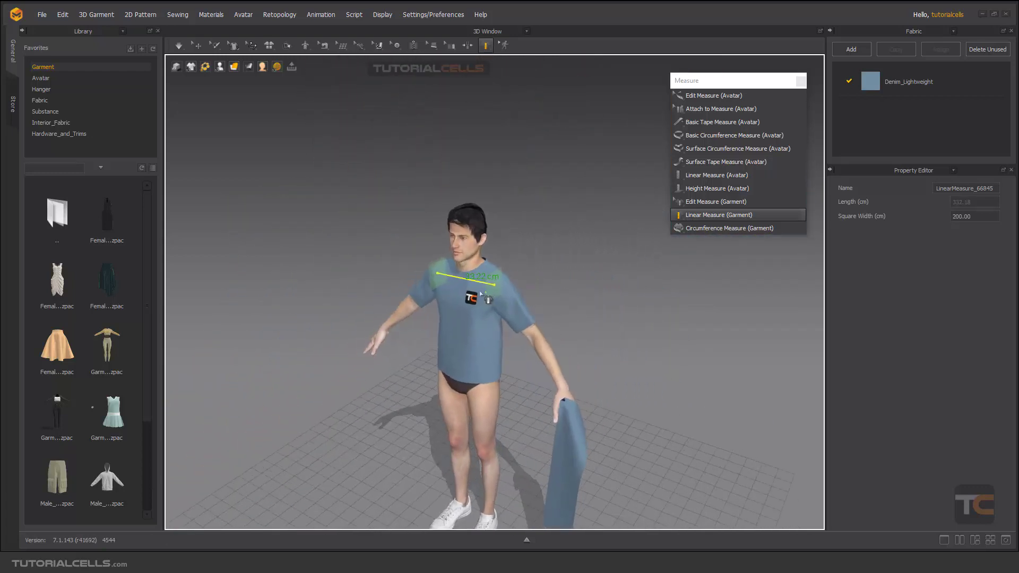
{"action": "scroll", "coordinate": [469, 271], "scroll_direction": "up", "scroll_amount": 5}
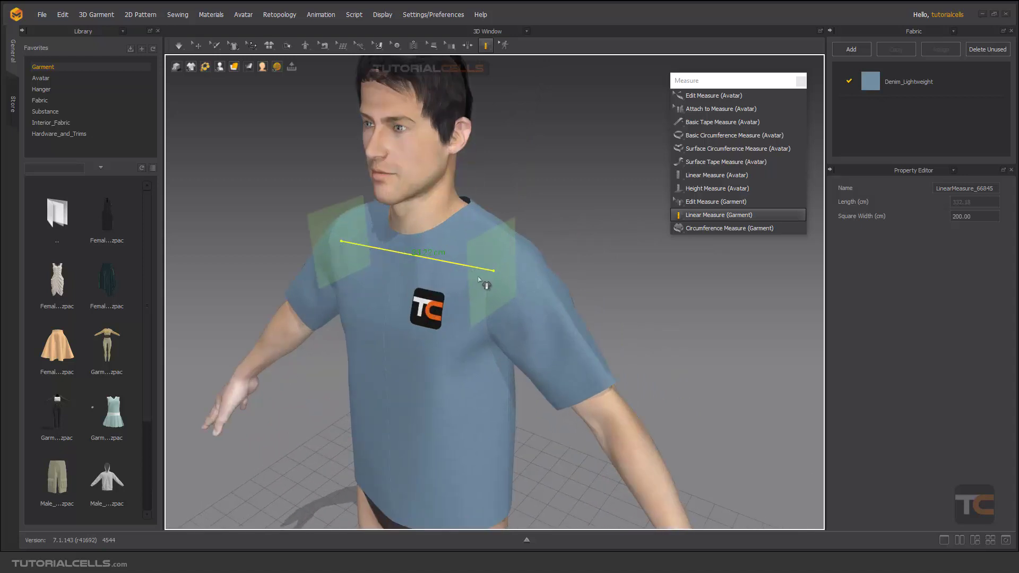
{"action": "middle_click_drag", "start_coordinate": [479, 279], "coordinate": [557, 302]}
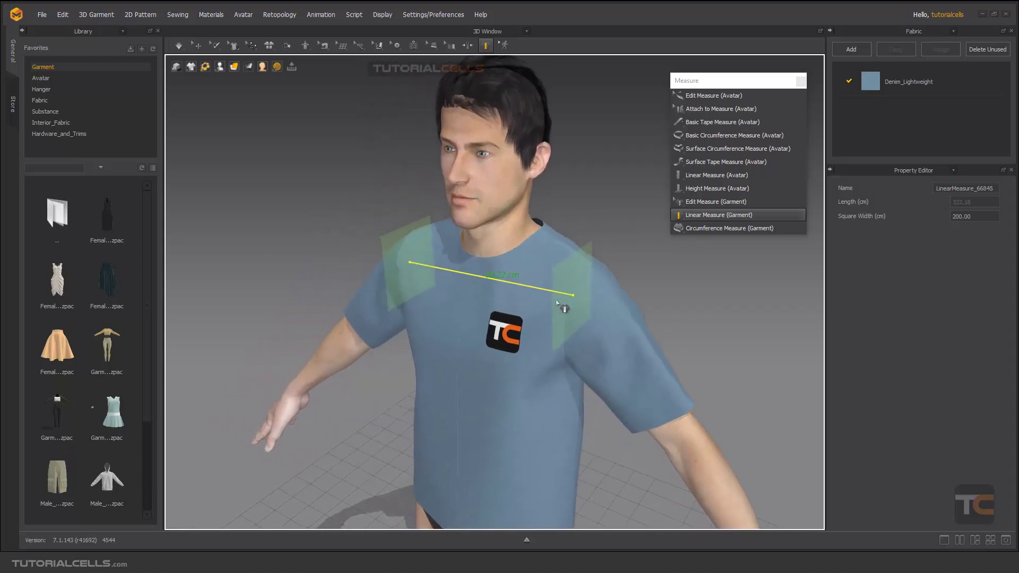
- Select the linear measure across the chest with Edit Measure (Garment) and delete it
{"action": "left_click", "coordinate": [693, 203]}
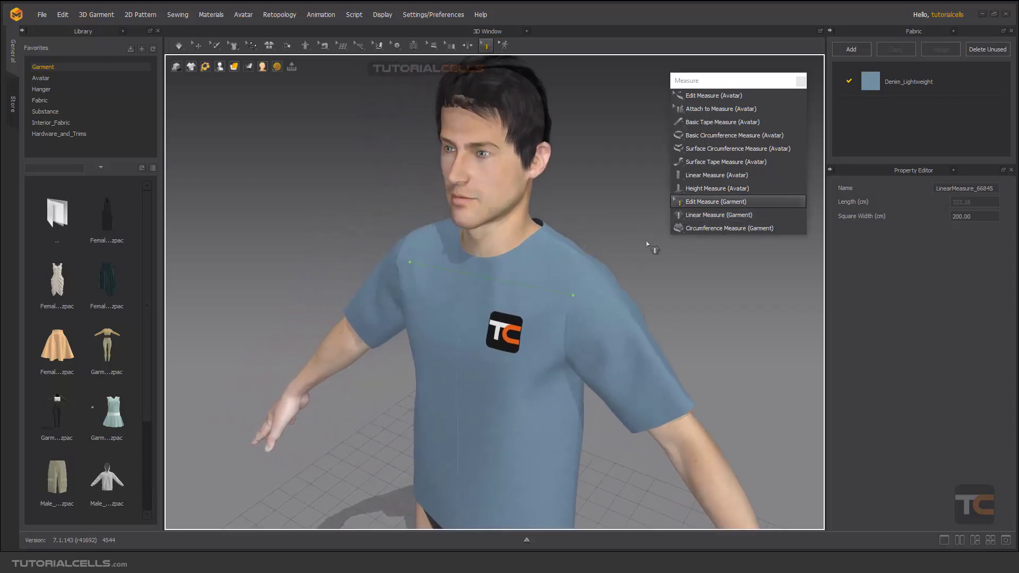
{"action": "left_click", "coordinate": [575, 294]}
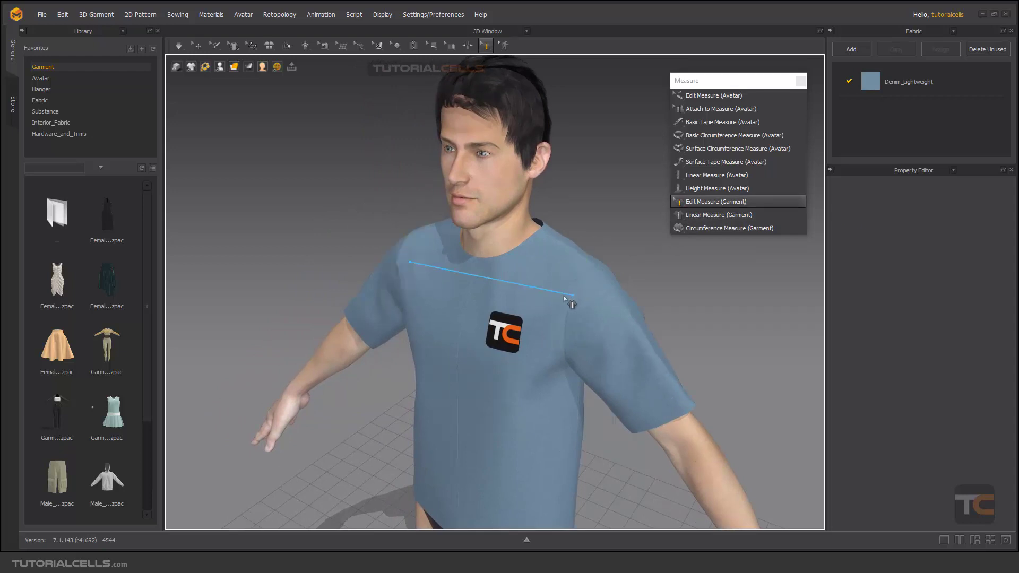
{"action": "left_click", "coordinate": [573, 296]}
{"action": "key", "text": "Delete"}
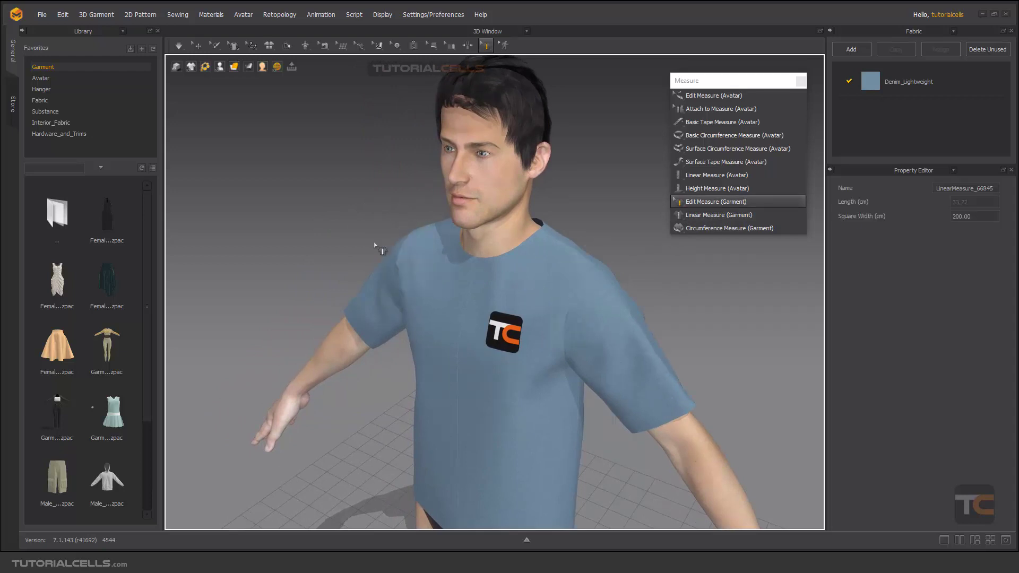
- Place a circumference garment measure around the T-shirt's upper chest and shoulders, just above the TC logo
{"action": "left_click", "coordinate": [692, 229]}
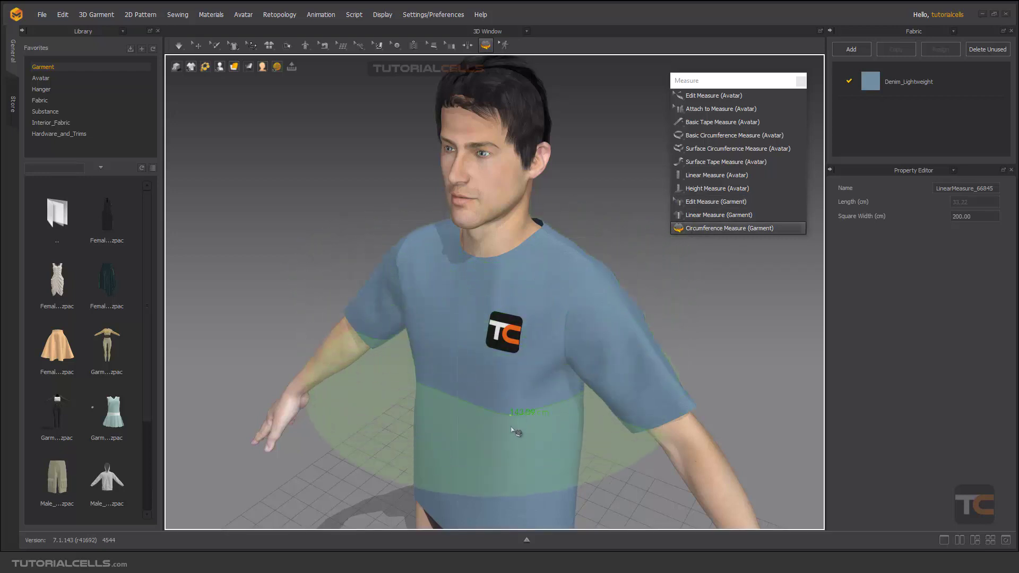
{"action": "left_click", "coordinate": [525, 313]}
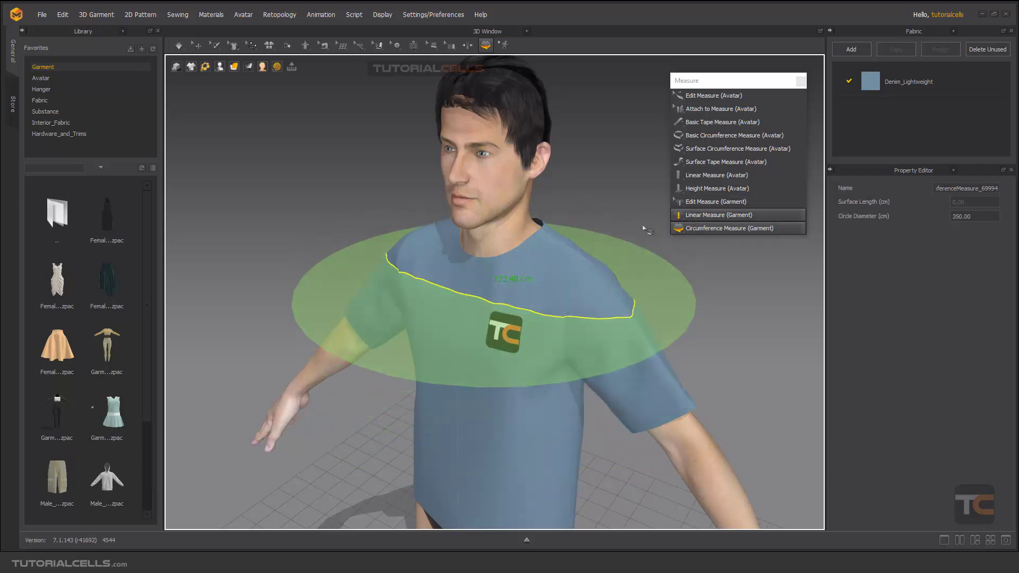
{"action": "right_click_drag", "start_coordinate": [639, 231], "coordinate": [570, 273]}
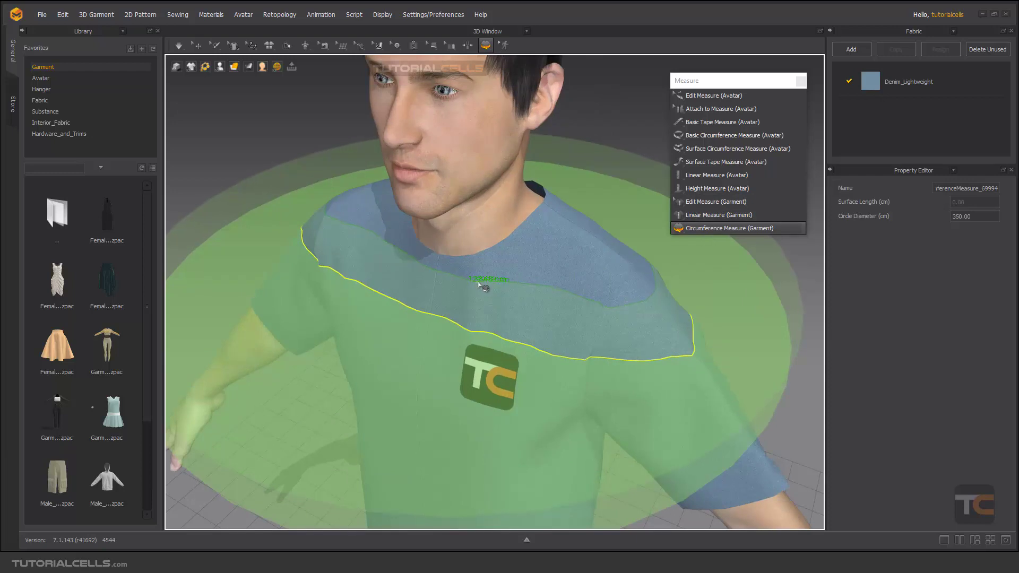
{"action": "scroll", "coordinate": [488, 297], "scroll_direction": "down", "scroll_amount": 5}
{"action": "scroll", "coordinate": [487, 299], "scroll_direction": "up", "scroll_amount": 2}
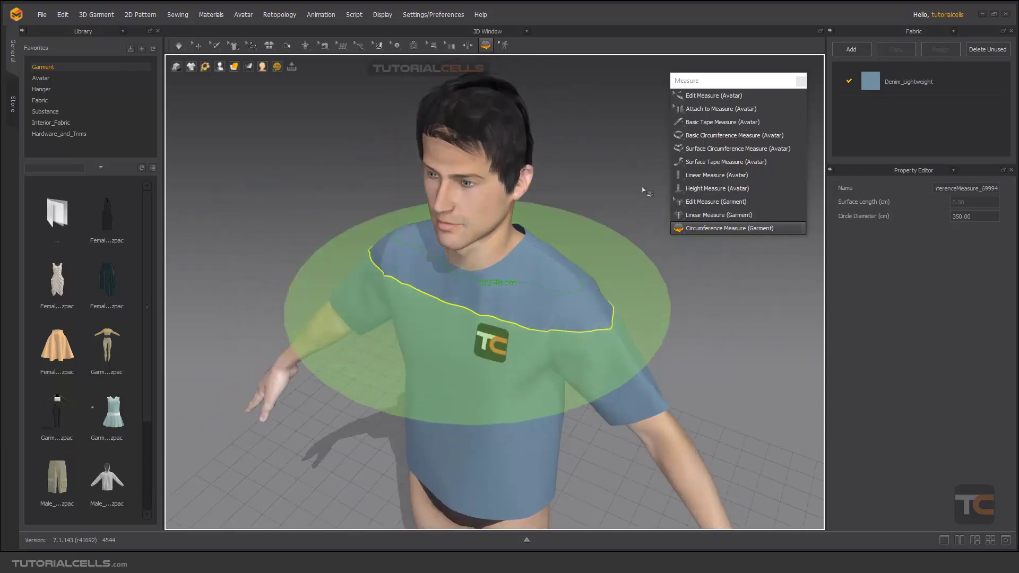
- Leave the circumference tool and select the shoulder circumference measure with Edit Measure (Garment)
{"action": "left_click", "coordinate": [197, 47]}
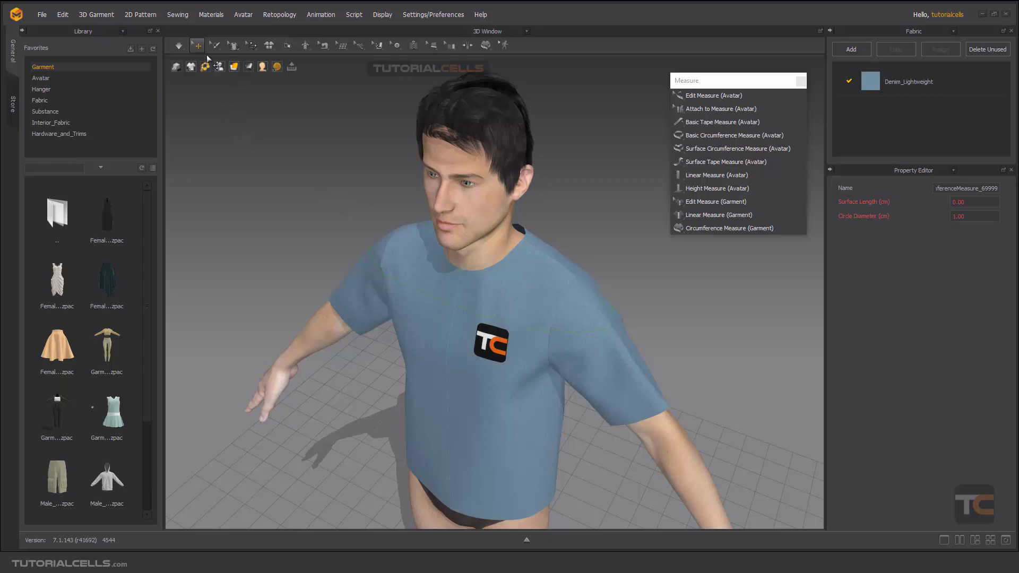
{"action": "scroll", "coordinate": [518, 320], "scroll_direction": "up", "scroll_amount": 4}
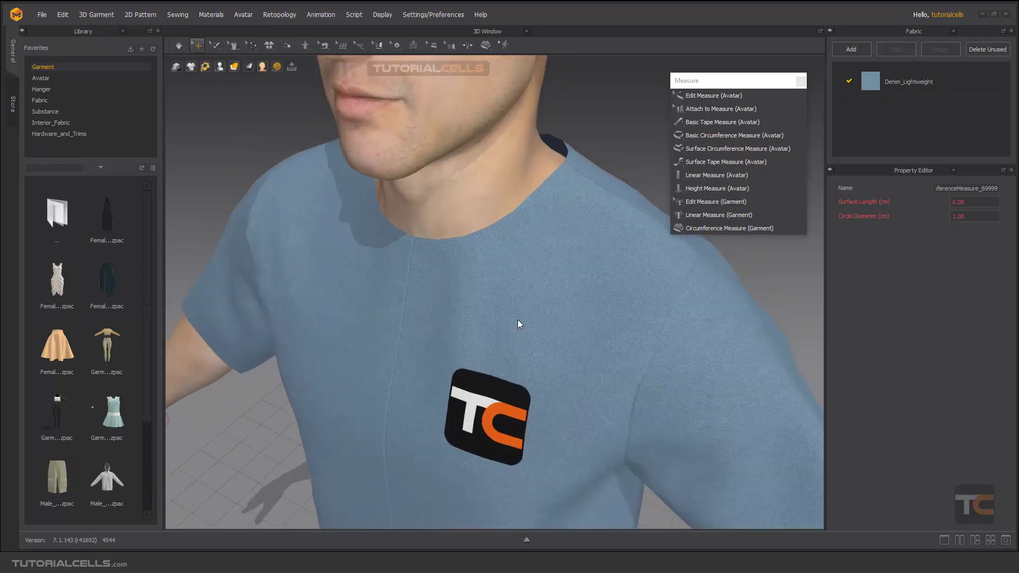
{"action": "scroll", "coordinate": [578, 328], "scroll_direction": "down", "scroll_amount": 3}
{"action": "scroll", "coordinate": [578, 328], "scroll_direction": "up", "scroll_amount": 3}
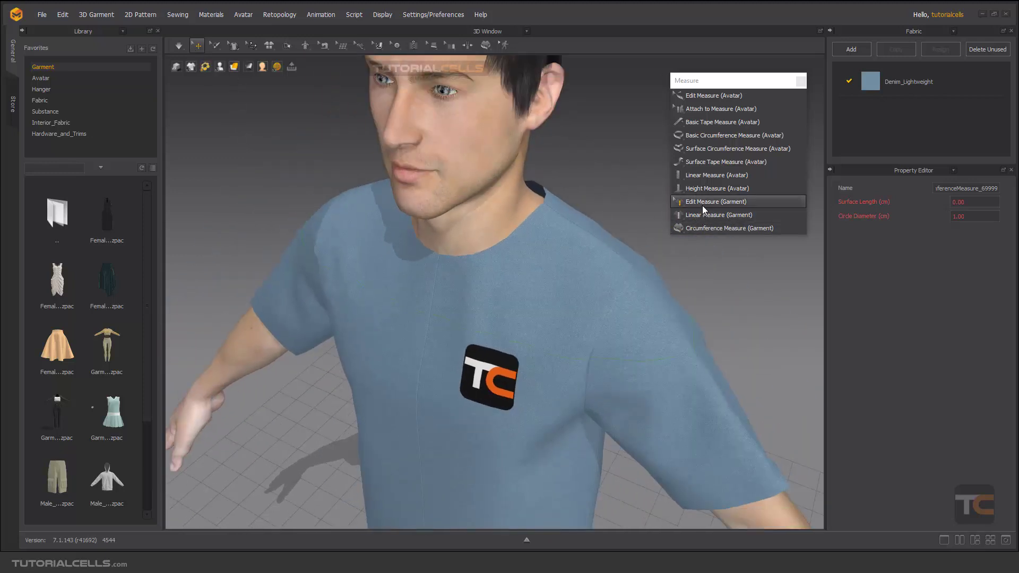
{"action": "left_click", "coordinate": [702, 204]}
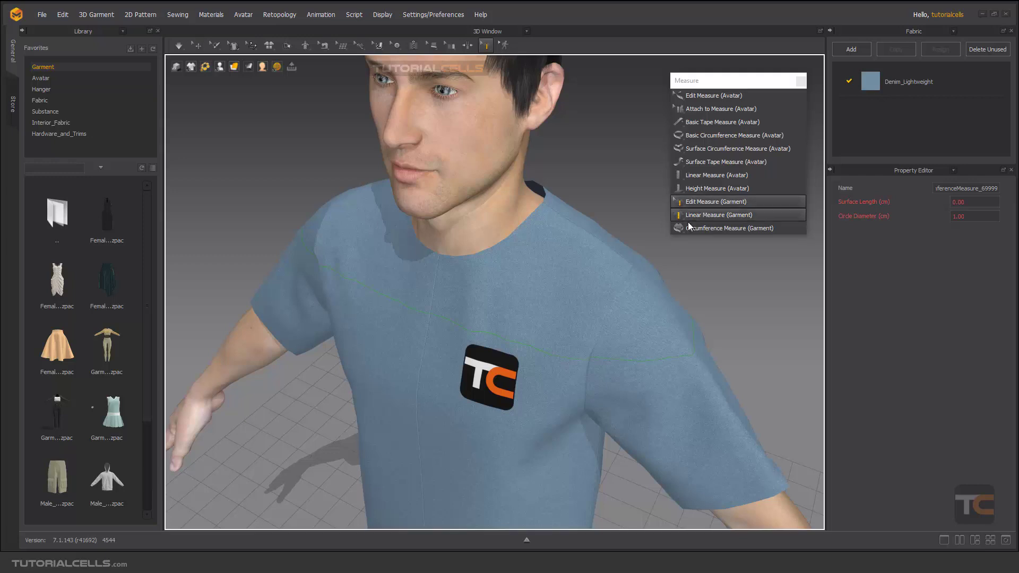
{"action": "left_click", "coordinate": [575, 362]}
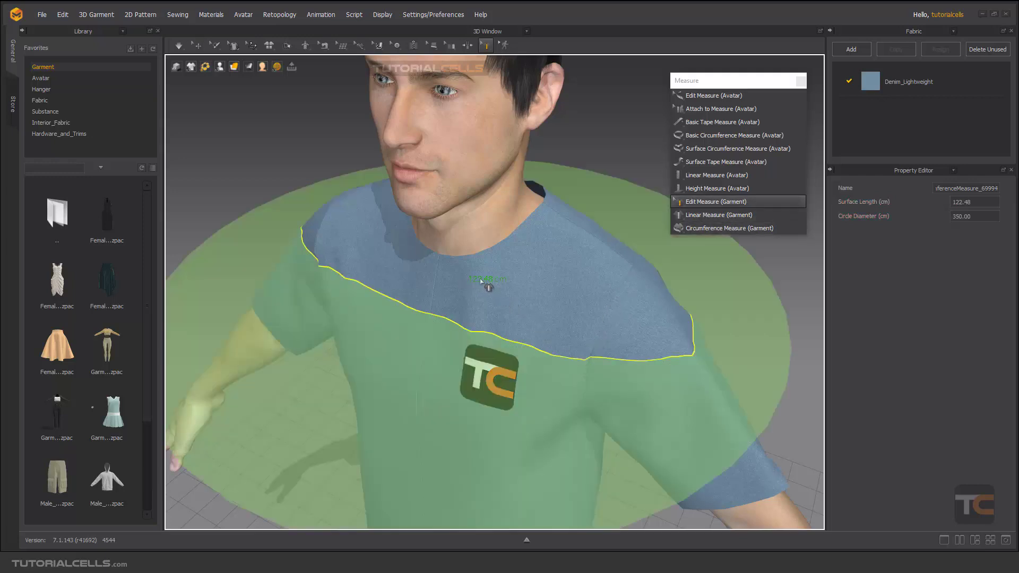
{"action": "scroll", "coordinate": [485, 293], "scroll_direction": "down", "scroll_amount": 8}
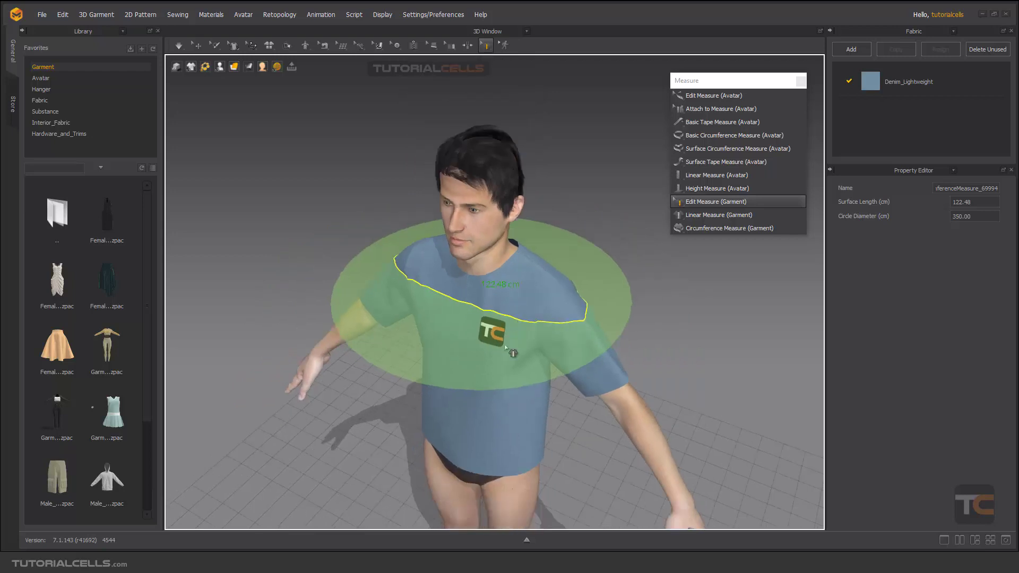
{"action": "right_click_drag", "start_coordinate": [500, 333], "coordinate": [503, 337]}
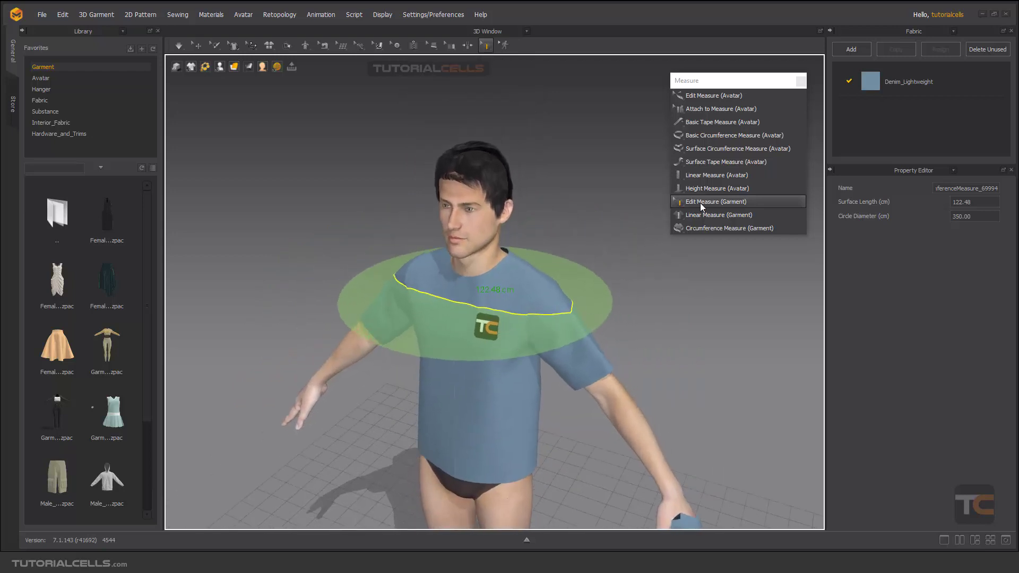
- Tilt the circumference measure's circle so its plane runs diagonally across the upper chest
{"action": "left_click", "coordinate": [521, 333]}
{"action": "mouse_move", "coordinate": [485, 286]}
{"action": "left_mouse_down"}
{"action": "mouse_move", "coordinate": [475, 304]}
{"action": "mouse_move", "coordinate": [490, 272]}
{"action": "left_mouse_up"}
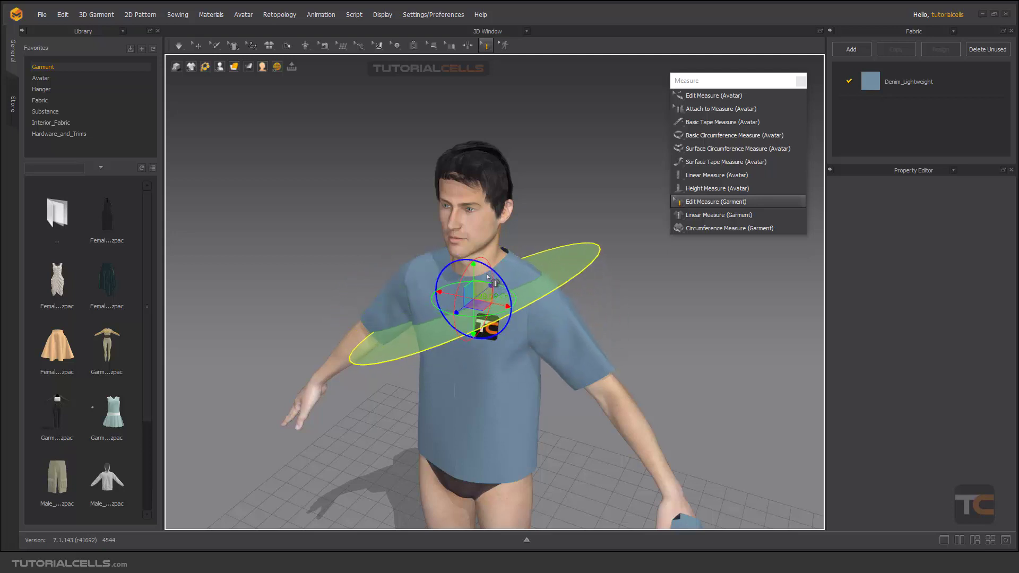
{"action": "scroll", "coordinate": [539, 354], "scroll_direction": "up", "scroll_amount": 3}
{"action": "middle_click_drag", "start_coordinate": [539, 354], "coordinate": [490, 316]}
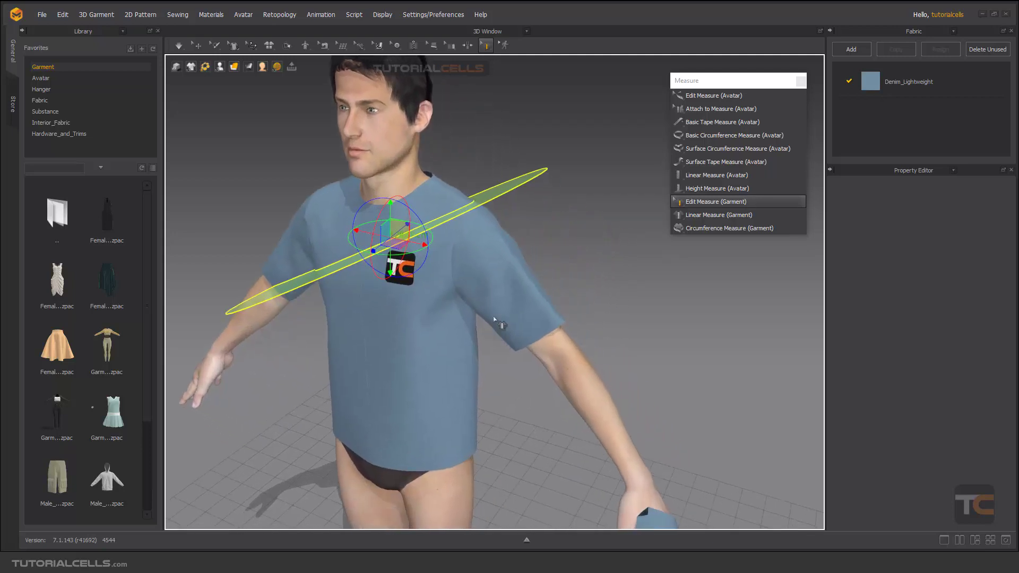
{"action": "right_click_drag", "start_coordinate": [530, 327], "coordinate": [523, 301]}
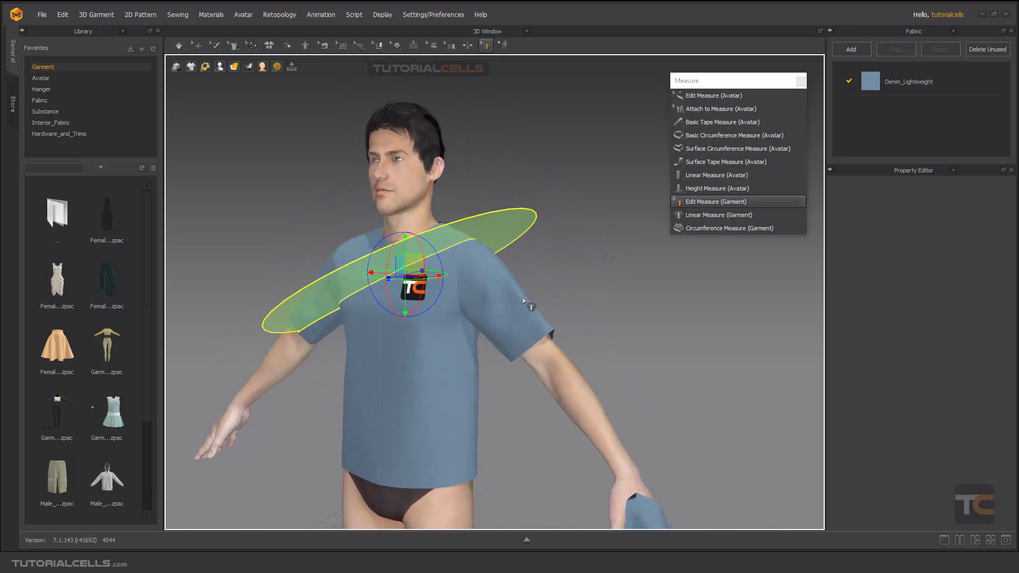
- Move the tilted circumference measure sideways off the chest so its circle cuts through the avatar's left sleeve
{"action": "left_click_drag", "start_coordinate": [419, 260], "coordinate": [656, 276]}
{"action": "scroll", "coordinate": [495, 335], "scroll_direction": "down", "scroll_amount": 2}
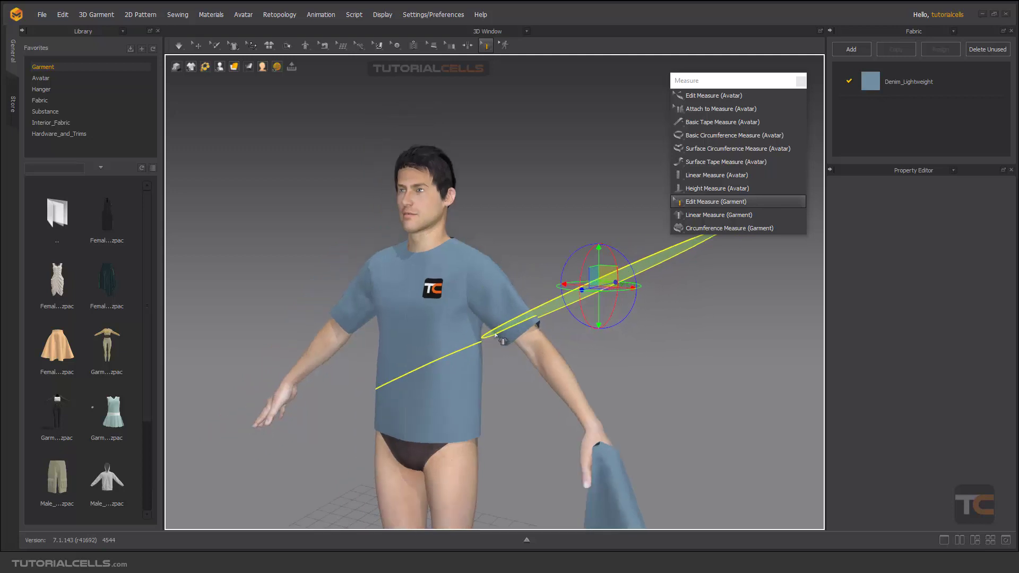
{"action": "right_click_drag", "start_coordinate": [495, 336], "coordinate": [530, 337]}
{"action": "scroll", "coordinate": [530, 337], "scroll_direction": "up", "scroll_amount": 2}
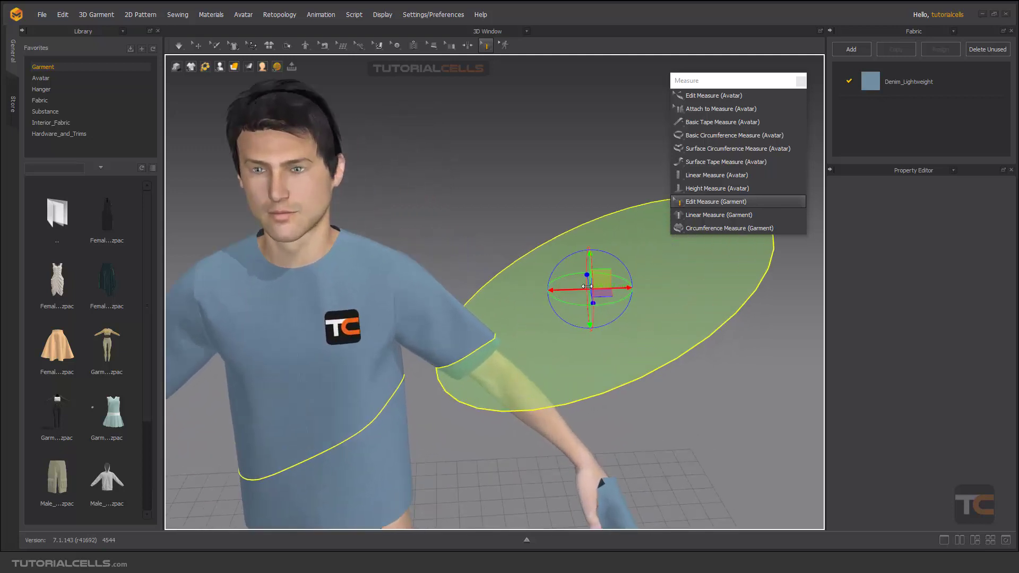
{"action": "left_click_drag", "start_coordinate": [600, 280], "coordinate": [580, 277]}
{"action": "scroll", "coordinate": [464, 343], "scroll_direction": "up", "scroll_amount": 2}
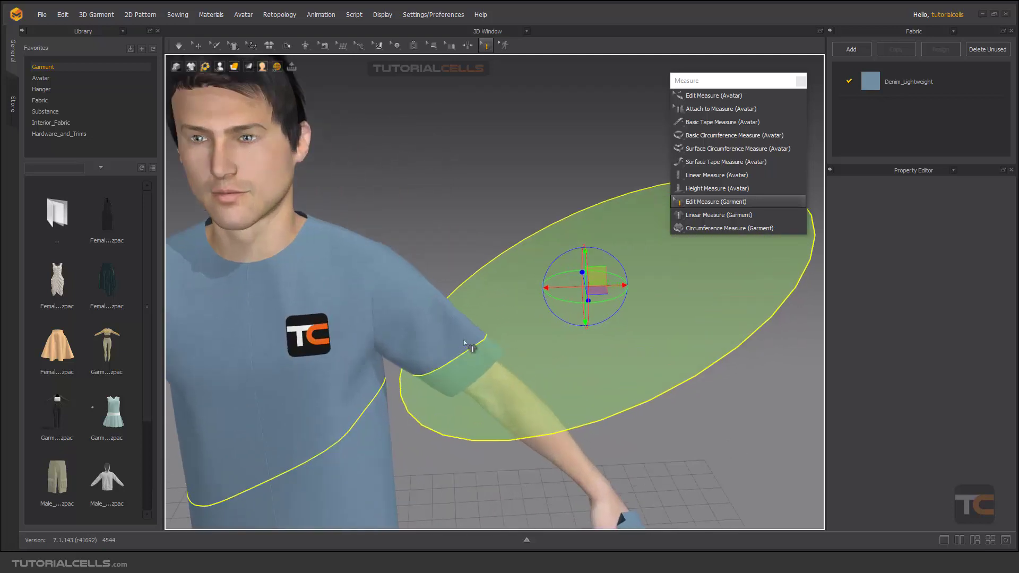
{"action": "scroll", "coordinate": [464, 343], "scroll_direction": "up", "scroll_amount": 1}
{"action": "scroll", "coordinate": [492, 329], "scroll_direction": "down", "scroll_amount": 3}
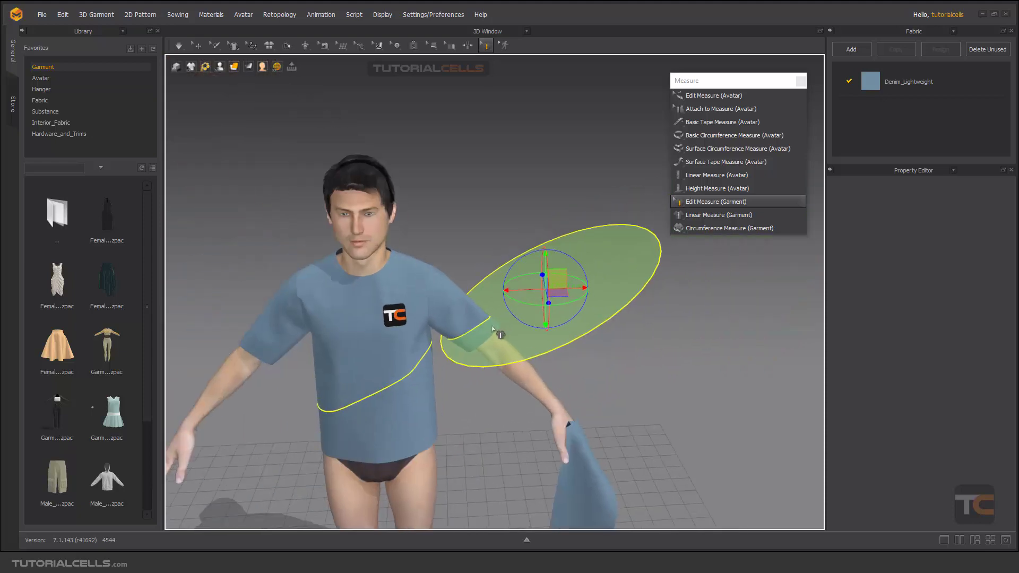
{"action": "right_click_drag", "start_coordinate": [495, 330], "coordinate": [707, 246]}
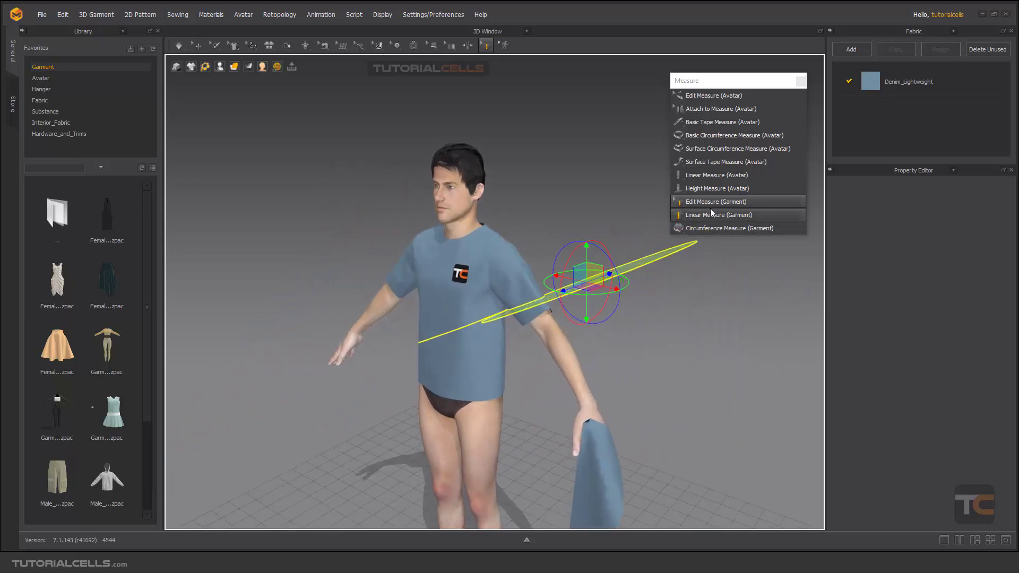
- Delete the tilted circumference garment measure beside the avatar's left sleeve
{"action": "key", "text": "Delete"}
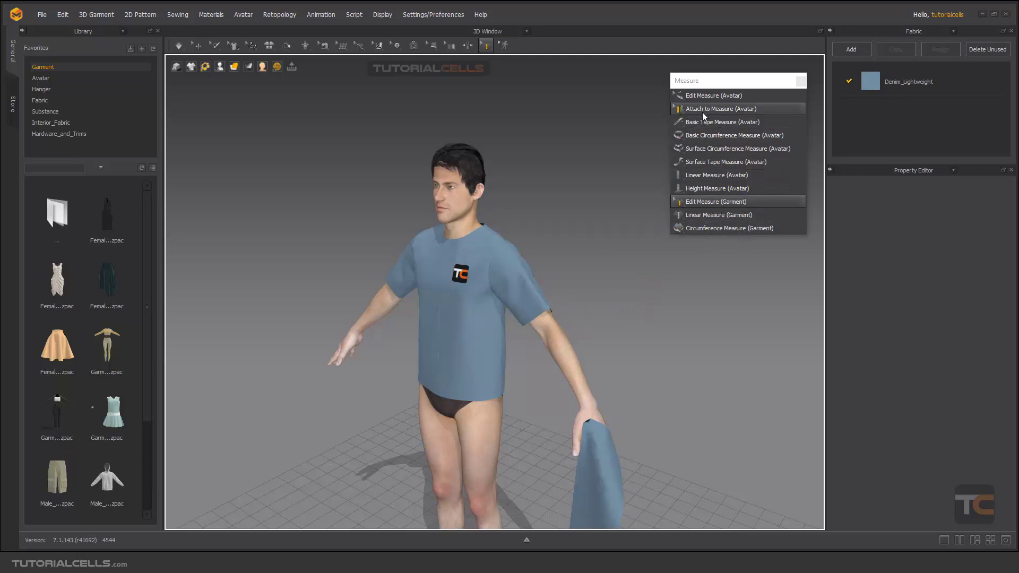
- Activate Basic Tape Measure (Avatar) and hide the garment to expose the avatar's bare torso
{"action": "left_click", "coordinate": [694, 126]}
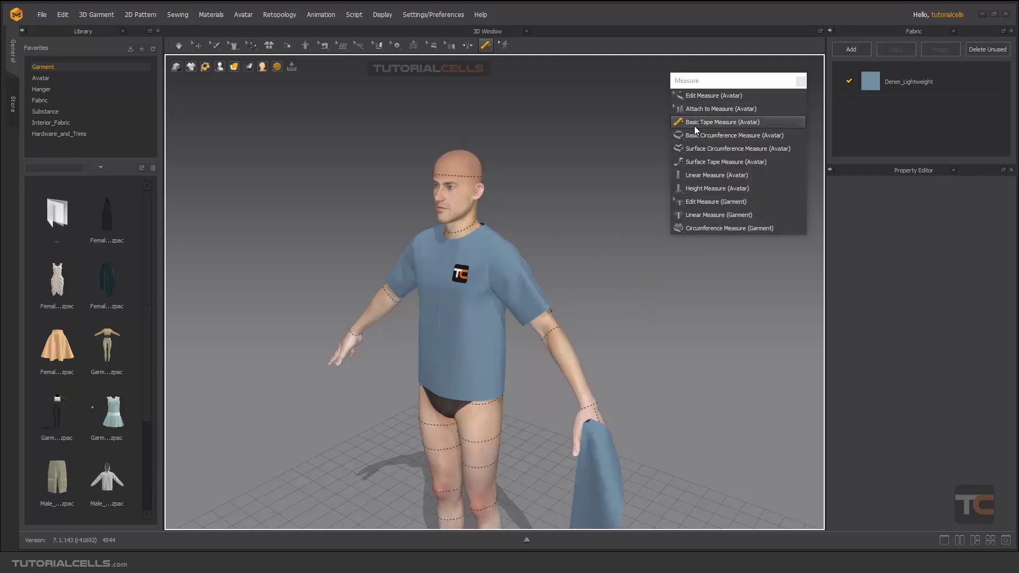
{"action": "scroll", "coordinate": [476, 263], "scroll_direction": "up", "scroll_amount": 3}
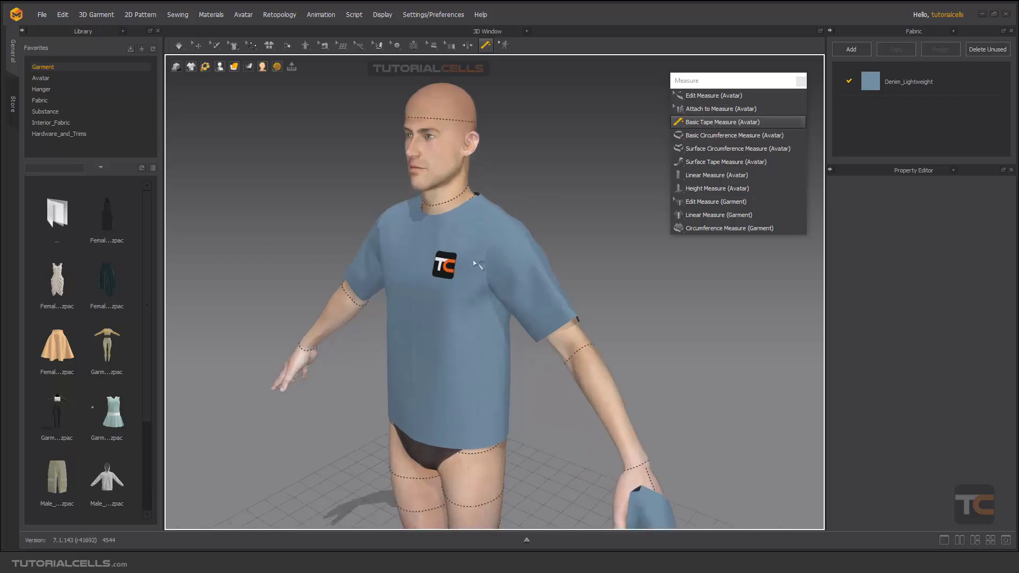
{"action": "mouse_move", "coordinate": [220, 71]}
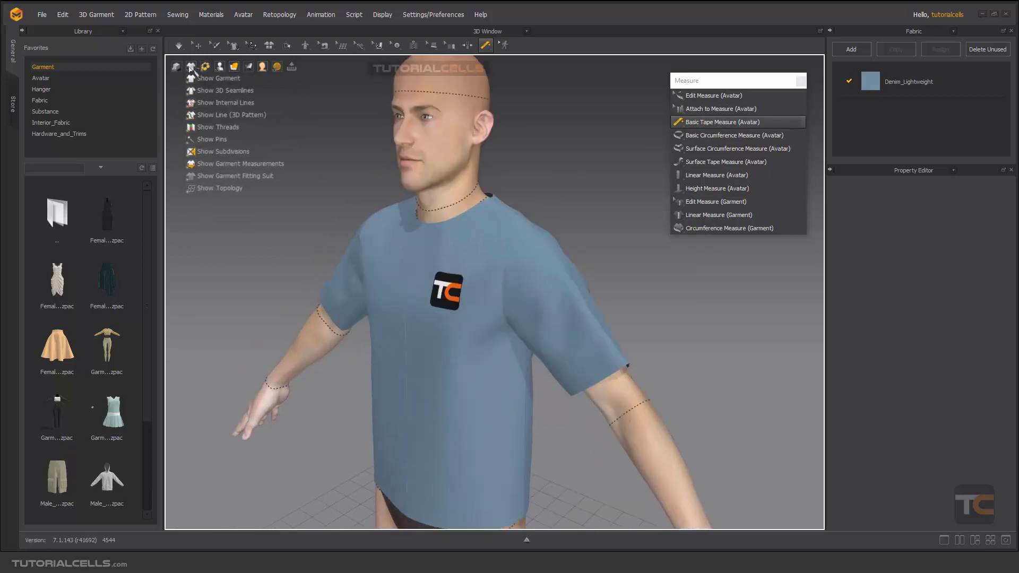
{"action": "left_click", "coordinate": [218, 80]}
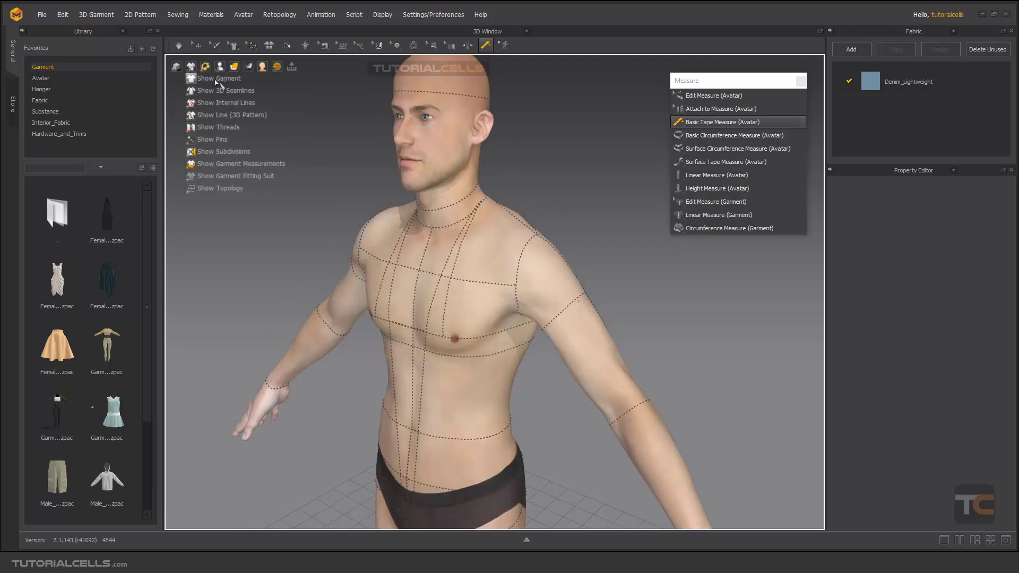
{"action": "middle_click_drag", "start_coordinate": [458, 276], "coordinate": [496, 300]}
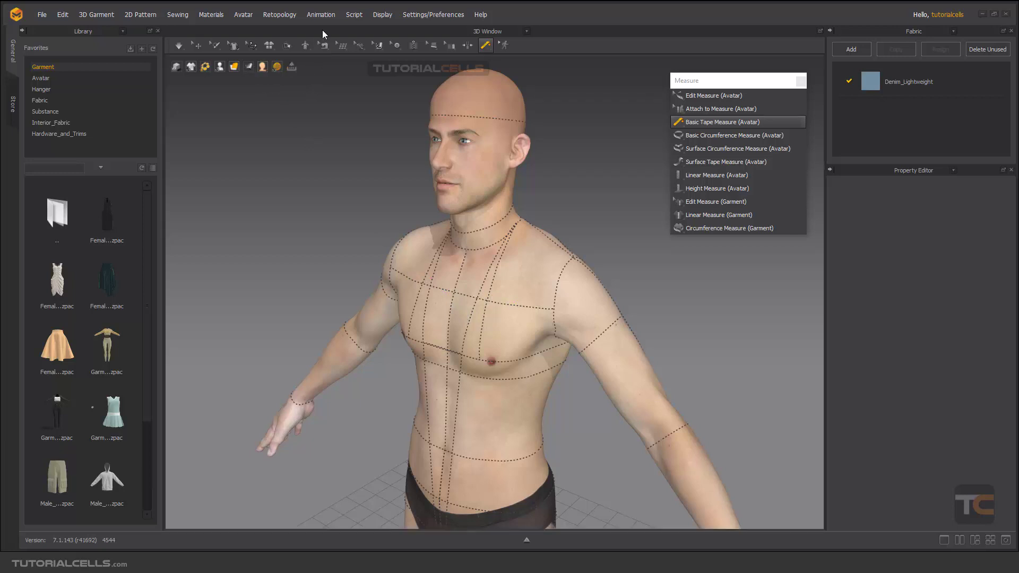
- Review the avatar's size, measure and arrangement settings in the Avatar Editor, then close it
{"action": "left_click", "coordinate": [244, 15]}
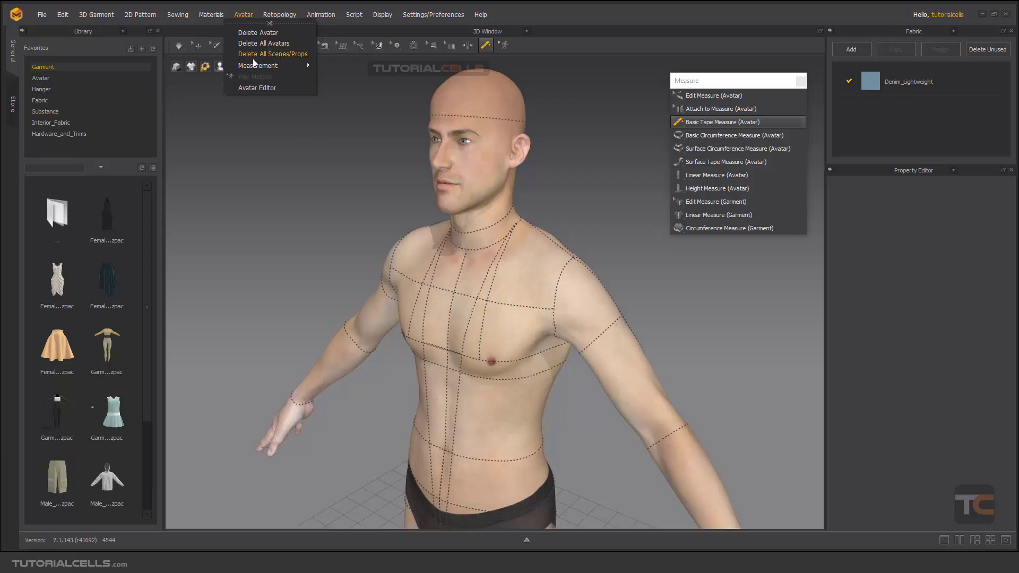
{"action": "left_click", "coordinate": [259, 87]}
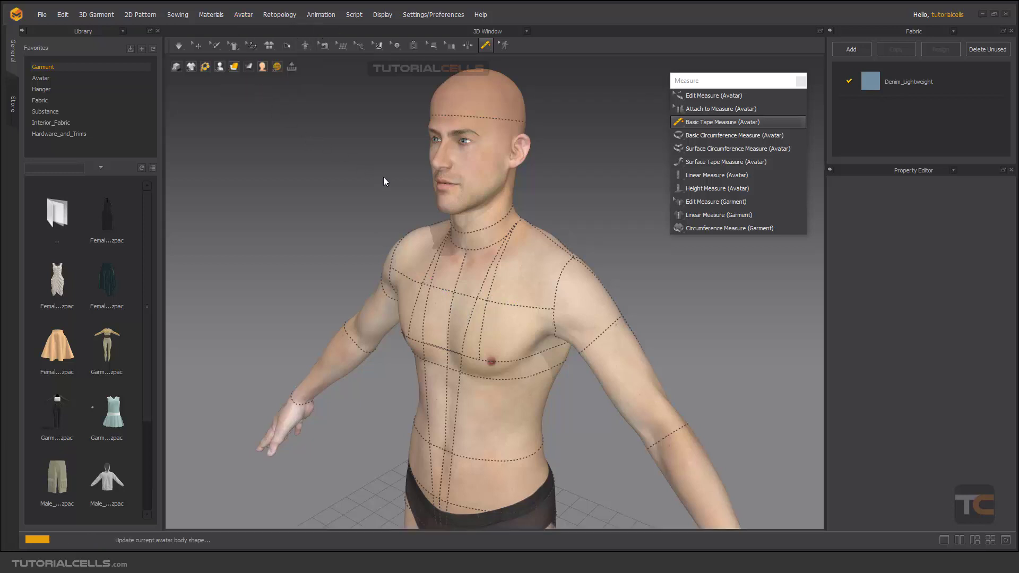
{"action": "left_click_drag", "start_coordinate": [421, 81], "coordinate": [355, 83]}
{"action": "left_click_drag", "start_coordinate": [651, 270], "coordinate": [569, 230]}
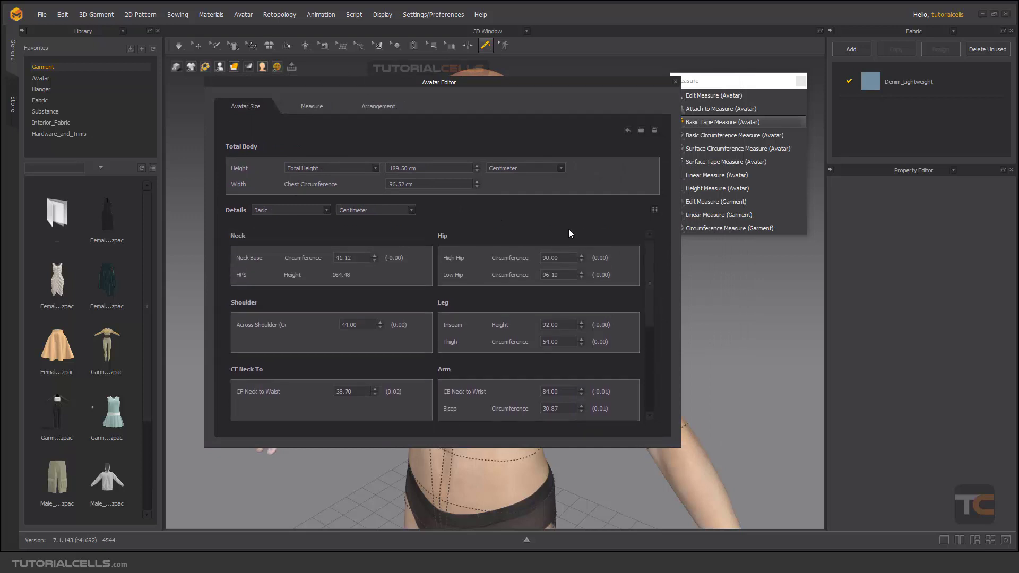
{"action": "left_click", "coordinate": [323, 110]}
{"action": "left_click", "coordinate": [346, 110]}
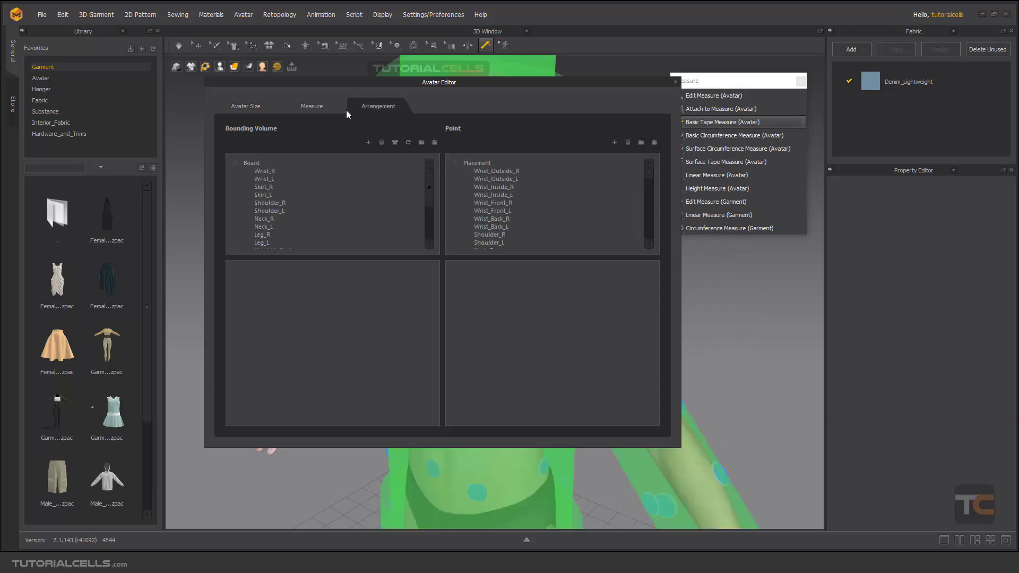
{"action": "left_click", "coordinate": [252, 107]}
{"action": "left_click", "coordinate": [676, 82]}
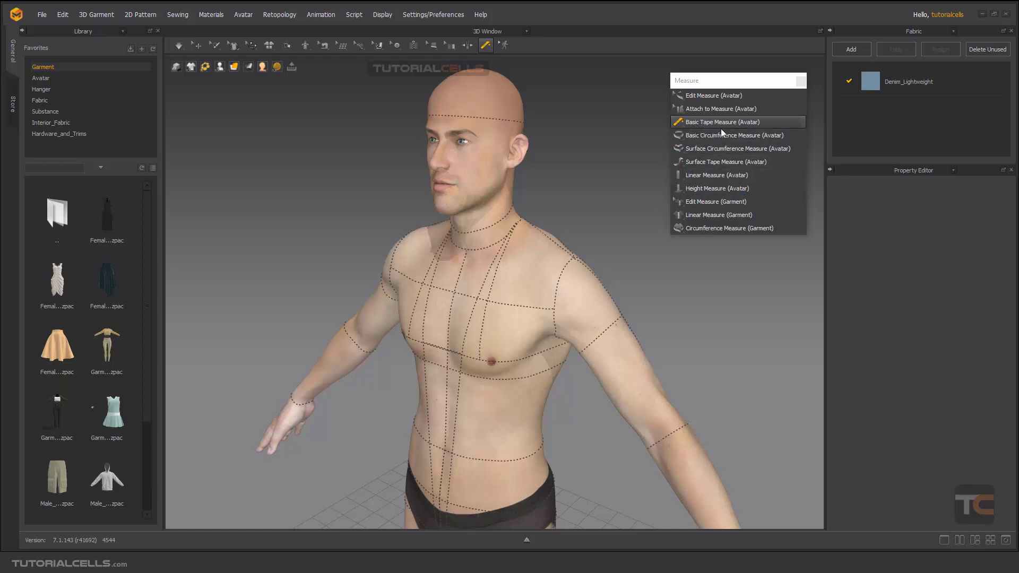
- Place a basic tape measure from the avatar's right shoulder across to the left shoulder, ending on the left upper chest
{"action": "left_click", "coordinate": [407, 243]}
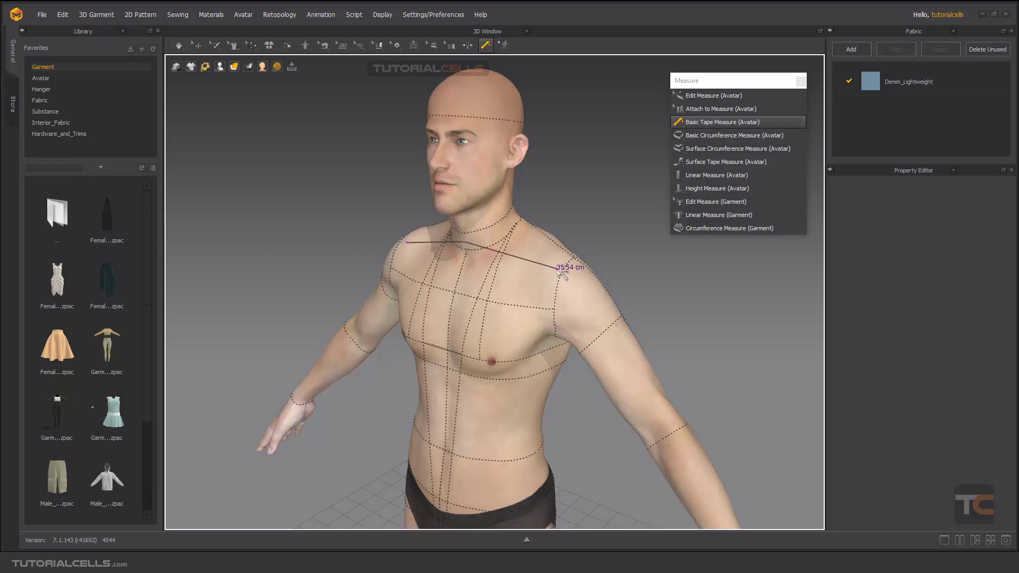
{"action": "scroll", "coordinate": [565, 274], "scroll_direction": "up", "scroll_amount": 2}
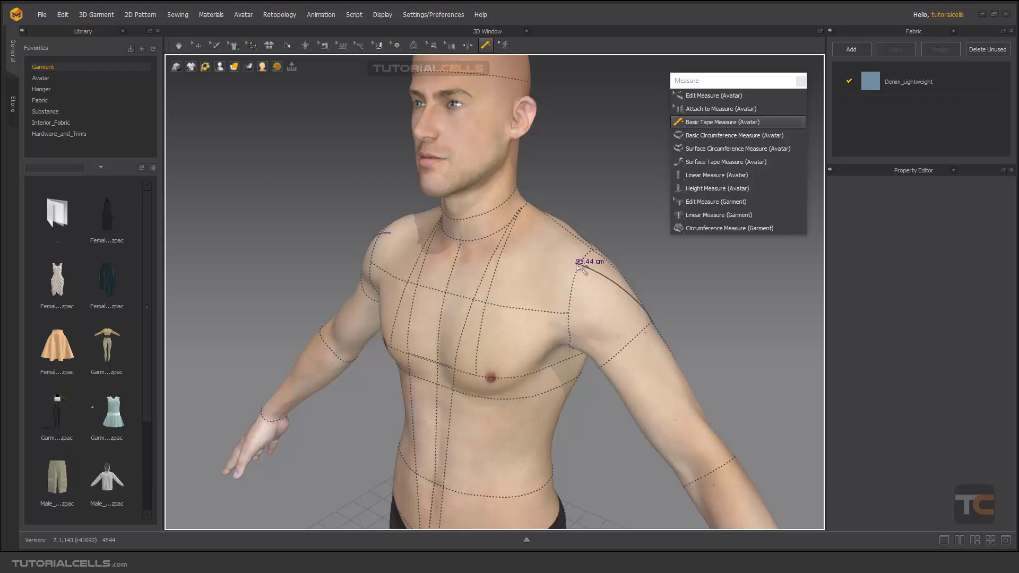
{"action": "double_click", "coordinate": [544, 298]}
{"action": "middle_click_drag", "start_coordinate": [555, 286], "coordinate": [532, 296]}
{"action": "mouse_move", "coordinate": [533, 297]}
{"action": "right_mouse_down"}
{"action": "mouse_move", "coordinate": [468, 282]}
{"action": "mouse_move", "coordinate": [531, 274]}
{"action": "mouse_move", "coordinate": [535, 287]}
{"action": "right_mouse_up"}
{"action": "scroll", "coordinate": [535, 287], "scroll_direction": "up", "scroll_amount": 1}
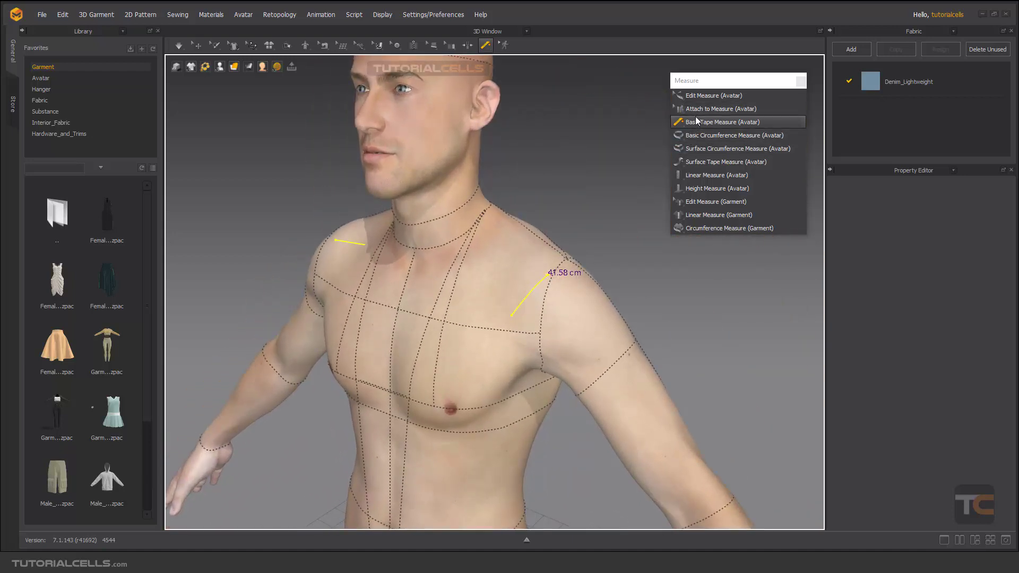
- Place a three-point Basic Circumference Measure (Avatar) around the upper chest and shoulders
{"action": "left_click", "coordinate": [689, 137]}
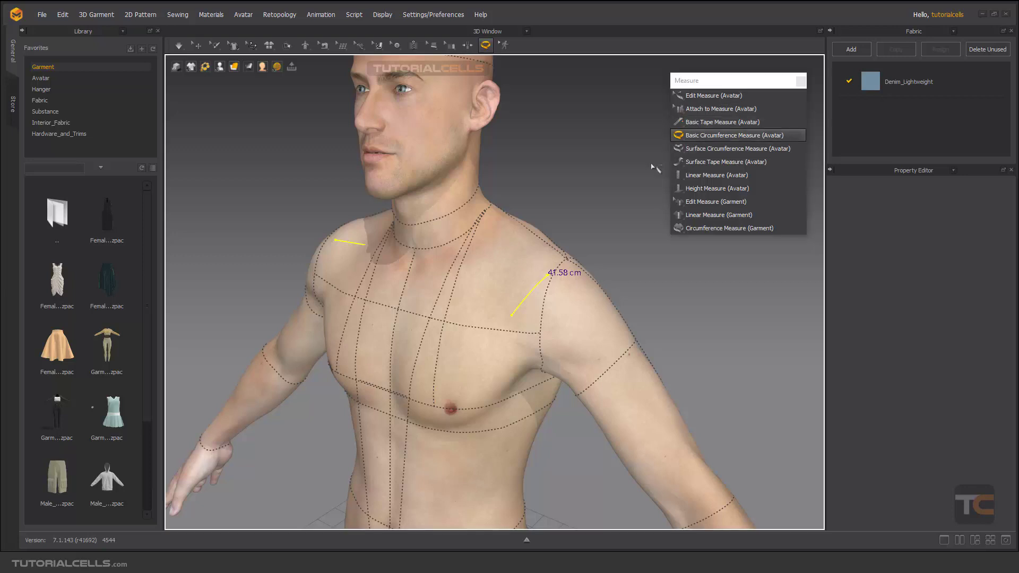
{"action": "left_click", "coordinate": [346, 299]}
{"action": "left_click", "coordinate": [420, 317]}
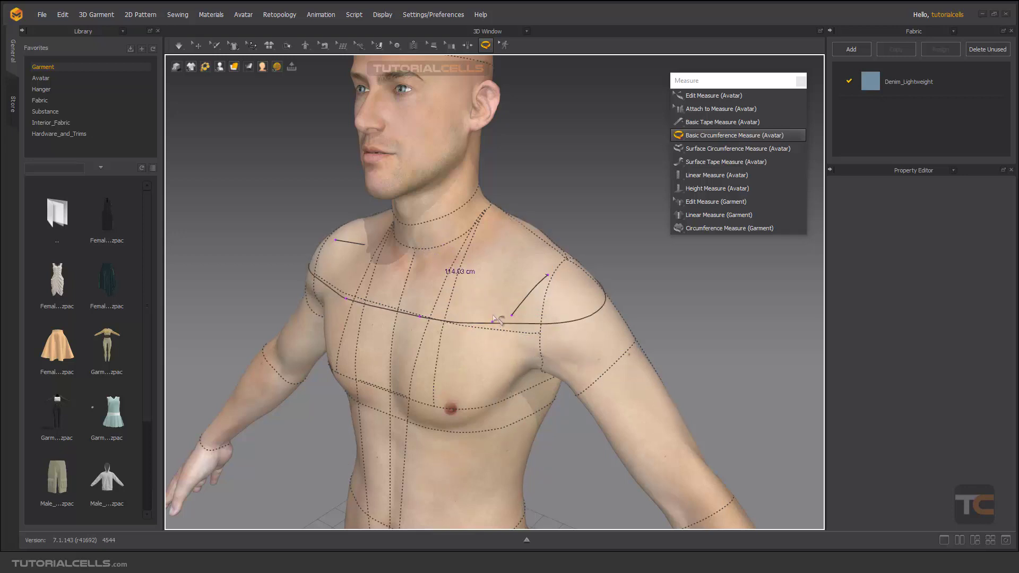
{"action": "double_click", "coordinate": [494, 308]}
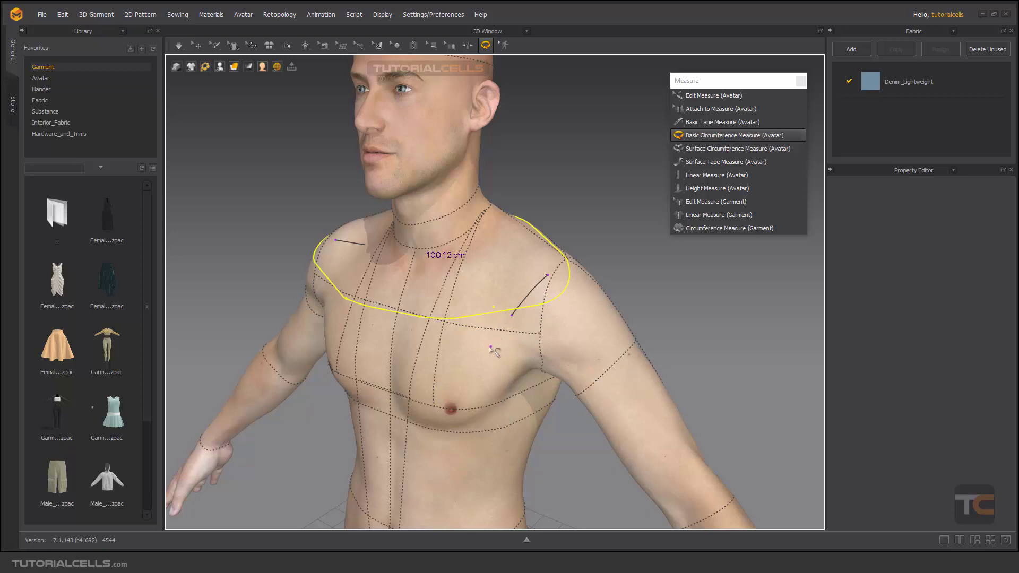
- Place a second three-point basic circumference measure around the chest and upper arms, below the first one
{"action": "scroll", "coordinate": [483, 339], "scroll_direction": "down", "scroll_amount": 3}
{"action": "right_click_drag", "start_coordinate": [481, 339], "coordinate": [273, 293]}
{"action": "scroll", "coordinate": [487, 322], "scroll_direction": "up", "scroll_amount": 3}
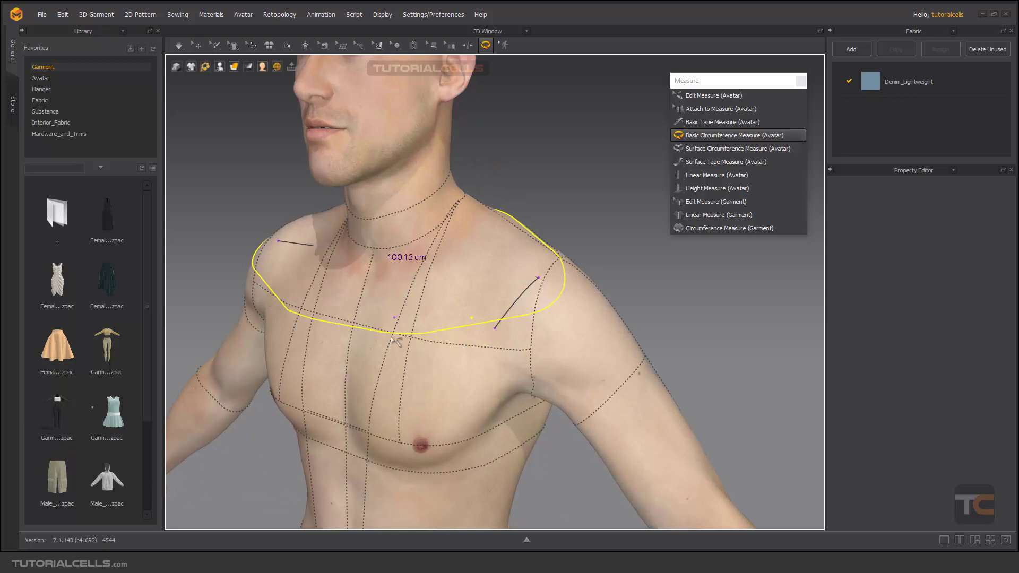
{"action": "left_click", "coordinate": [368, 380]}
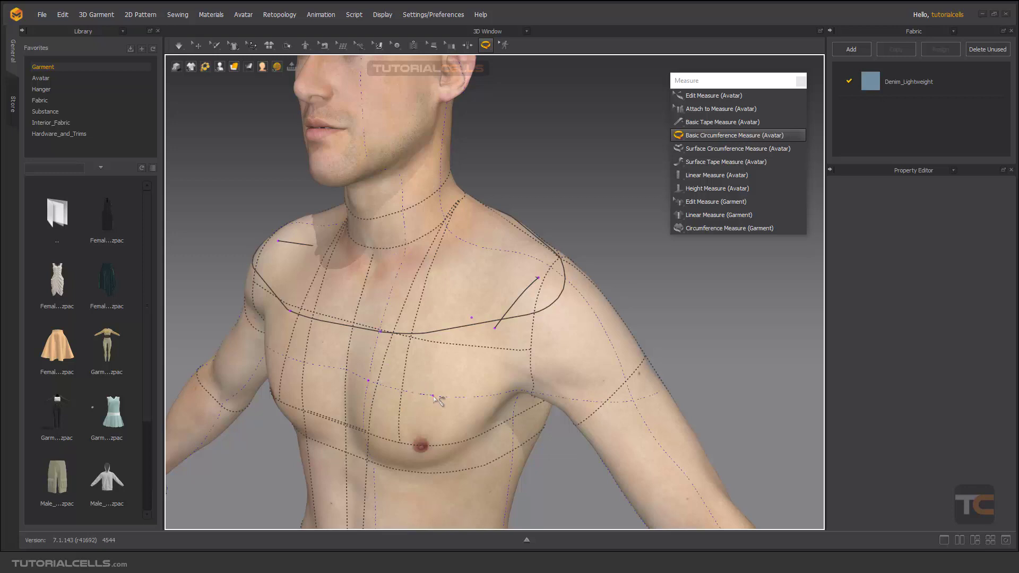
{"action": "left_click", "coordinate": [433, 396]}
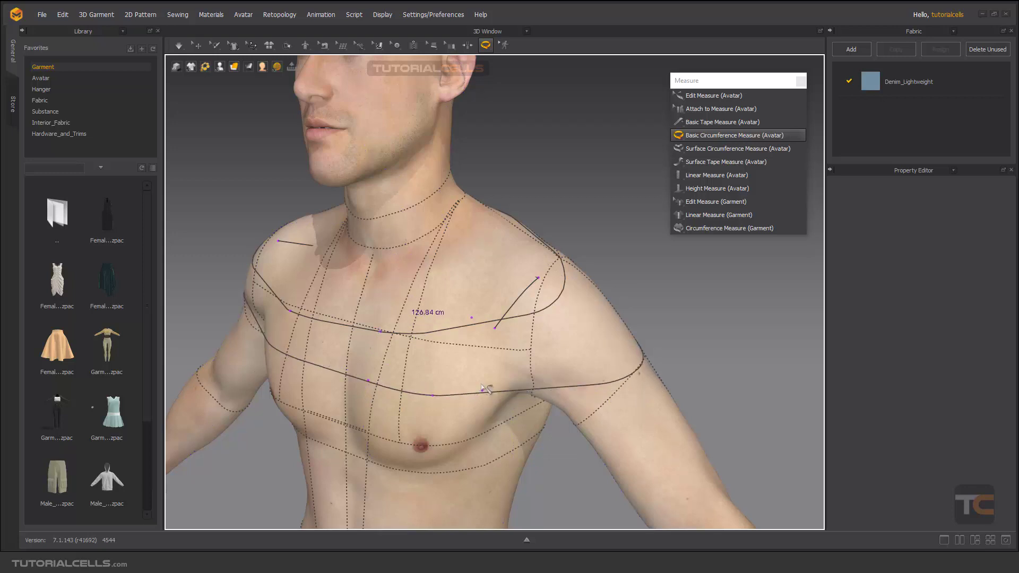
{"action": "double_click", "coordinate": [482, 382]}
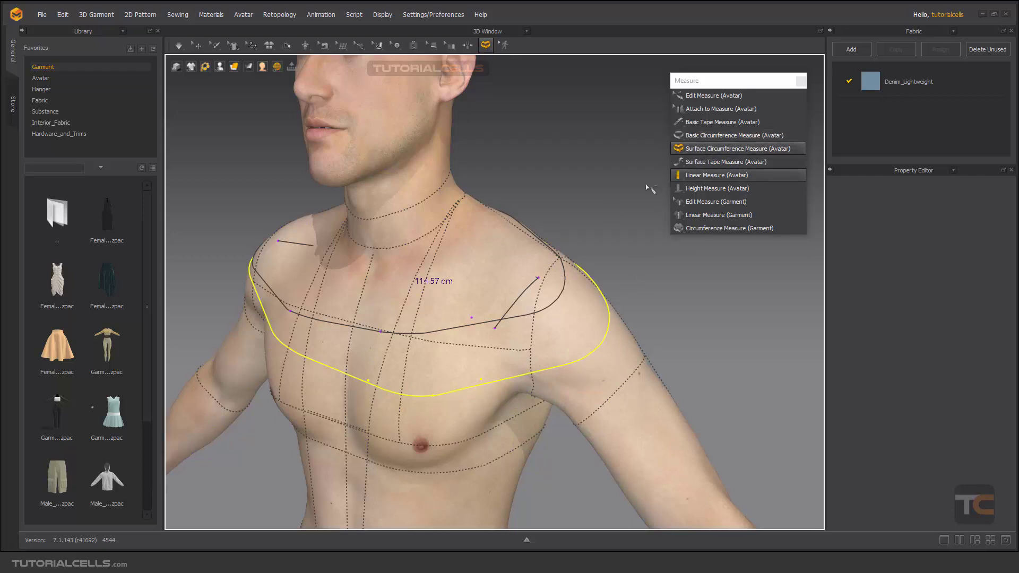
- Place a Surface Circumference Measure (Avatar) that follows the chest at nipple level and runs diagonally down the avatar's left side
{"action": "middle_click_drag", "start_coordinate": [415, 332], "coordinate": [463, 257]}
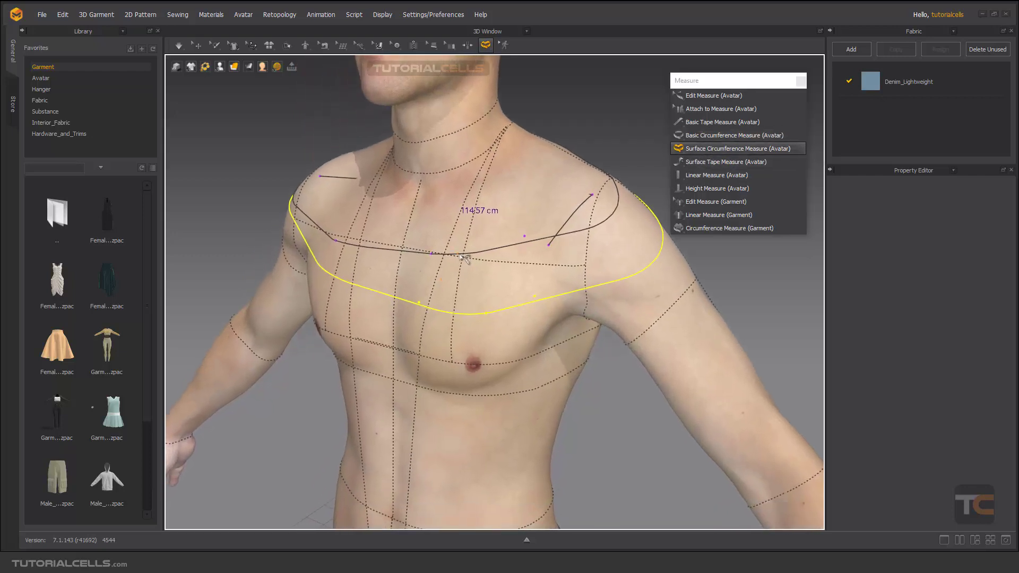
{"action": "left_click", "coordinate": [324, 333]}
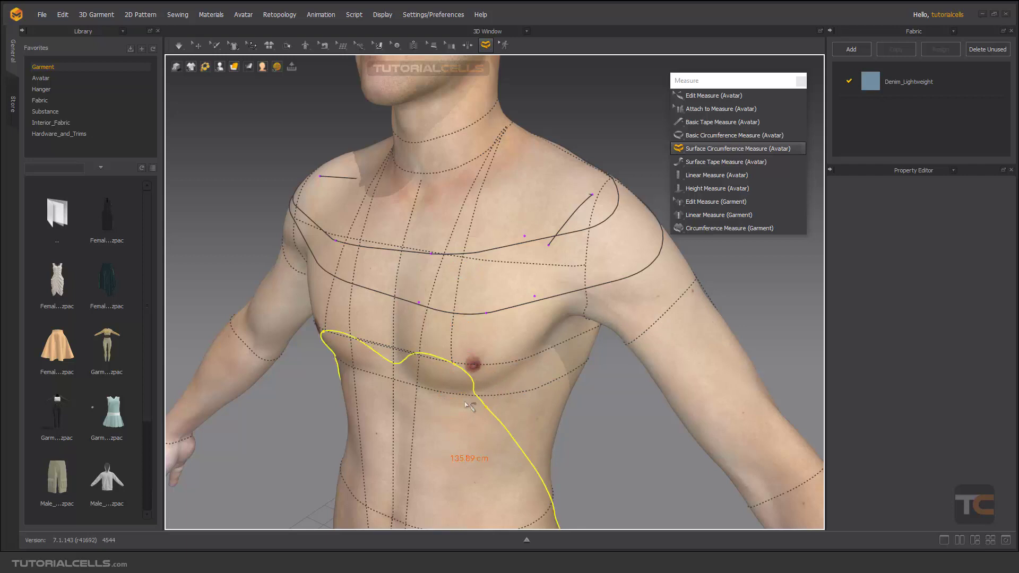
{"action": "scroll", "coordinate": [416, 377], "scroll_direction": "up", "scroll_amount": 2}
{"action": "scroll", "coordinate": [415, 377], "scroll_direction": "down", "scroll_amount": 1}
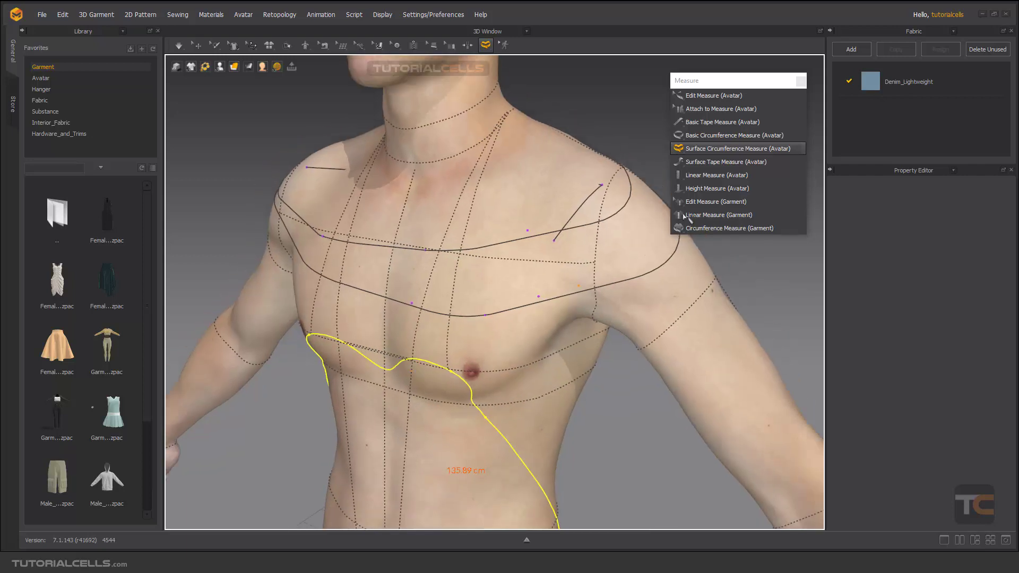
- Place a Surface Tape Measure (Avatar) across the chest from the right pectoral to just above the left nipple
{"action": "left_click", "coordinate": [712, 164]}
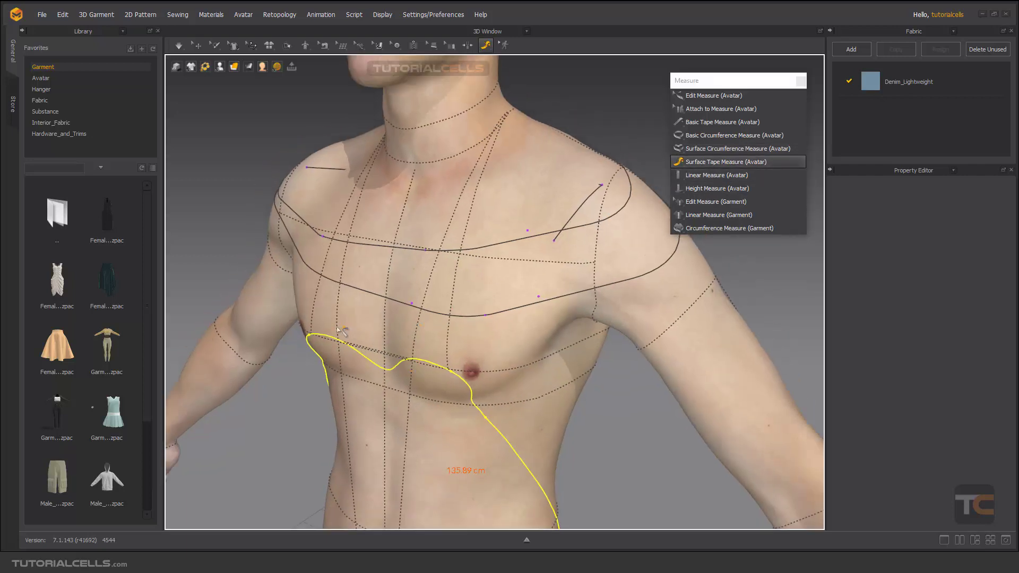
{"action": "left_click", "coordinate": [319, 321]}
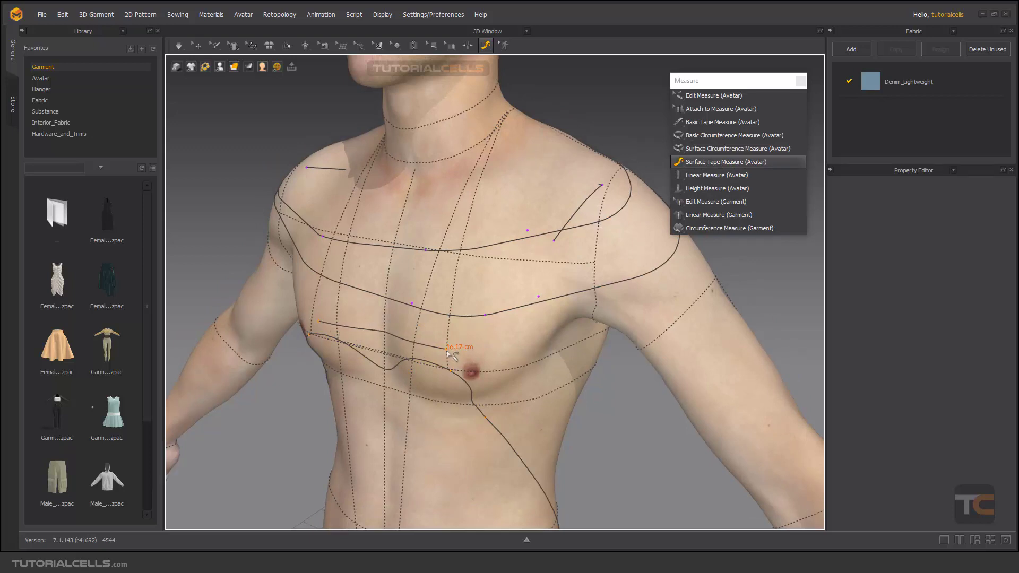
{"action": "scroll", "coordinate": [425, 362], "scroll_direction": "up", "scroll_amount": 2}
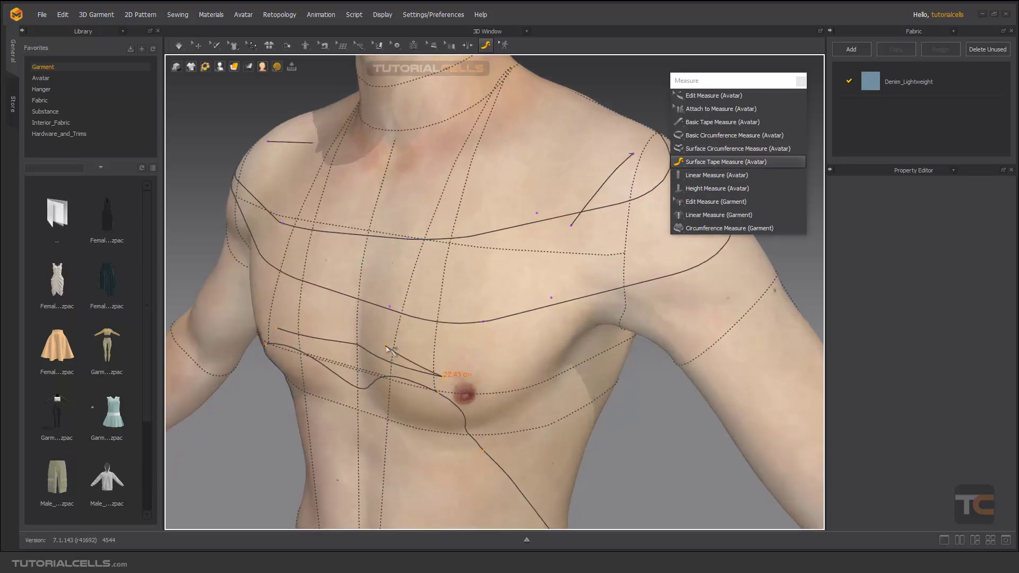
{"action": "left_click", "coordinate": [430, 397]}
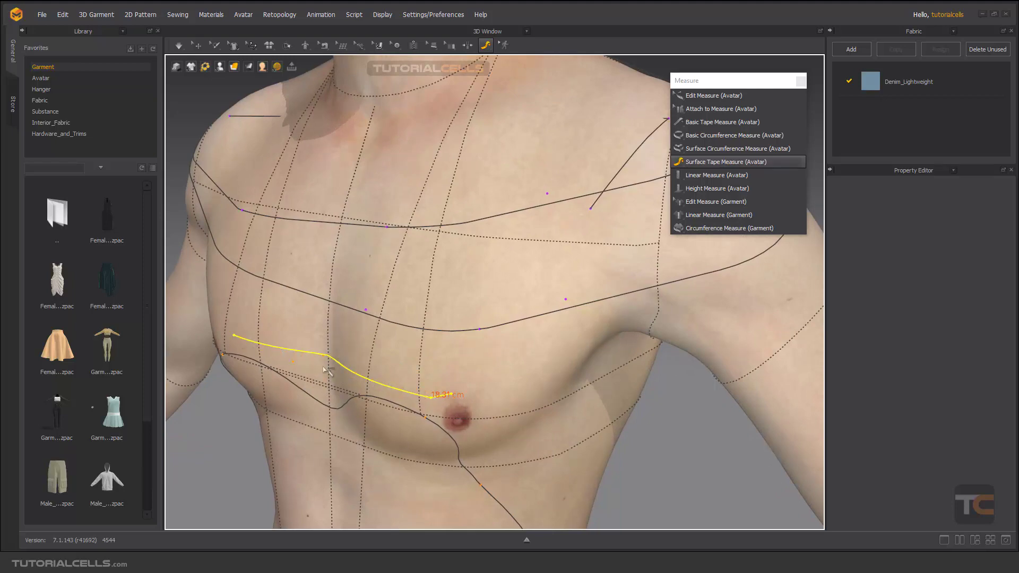
{"action": "mouse_move", "coordinate": [314, 364]}
{"action": "right_mouse_down"}
{"action": "mouse_move", "coordinate": [321, 378]}
{"action": "mouse_move", "coordinate": [317, 359]}
{"action": "right_mouse_up"}
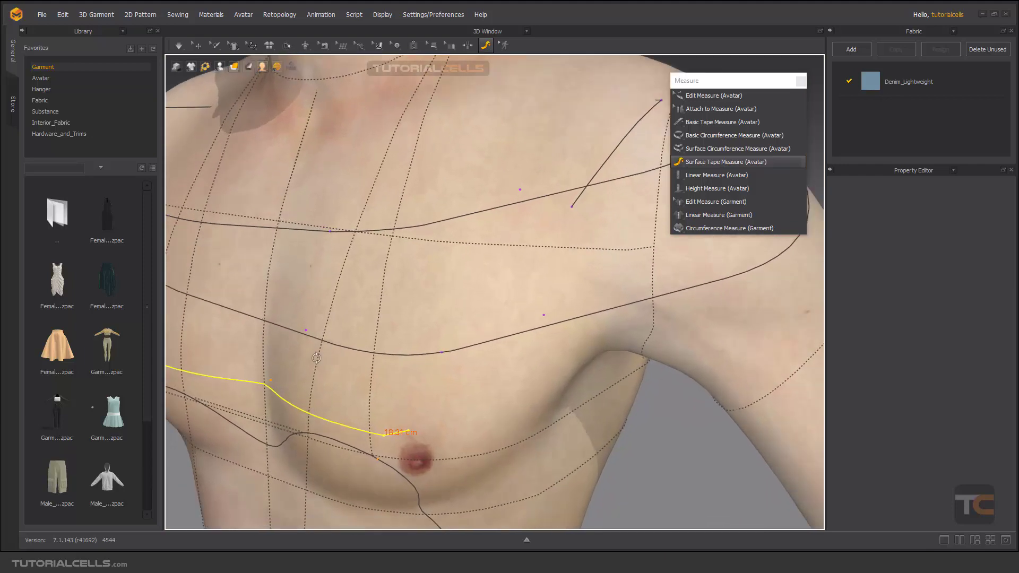
{"action": "scroll", "coordinate": [316, 358], "scroll_direction": "down", "scroll_amount": 4}
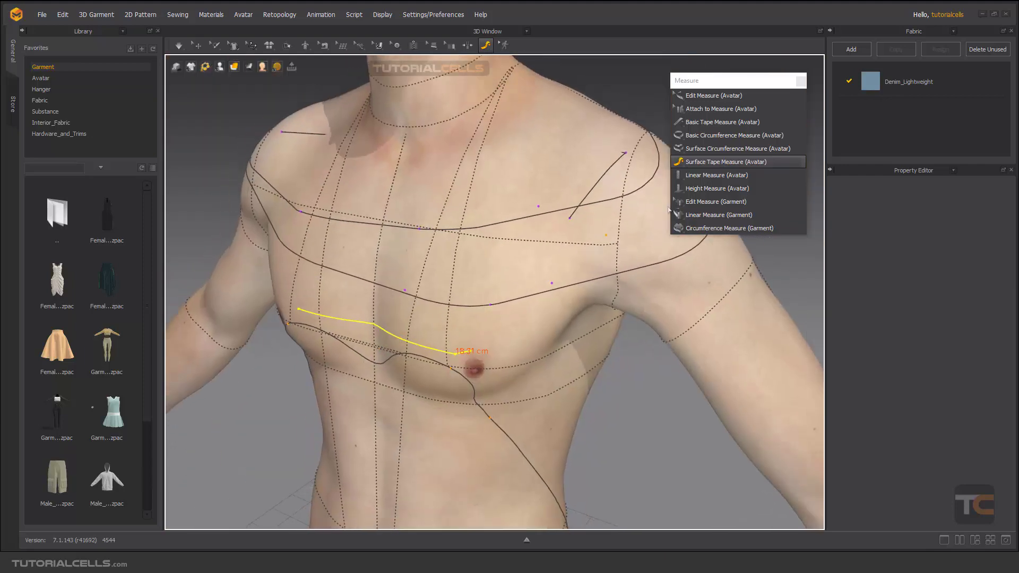
- Place a straight Linear Measure (Avatar) from the right side of the chest to beside the left nipple
{"action": "left_click", "coordinate": [706, 175]}
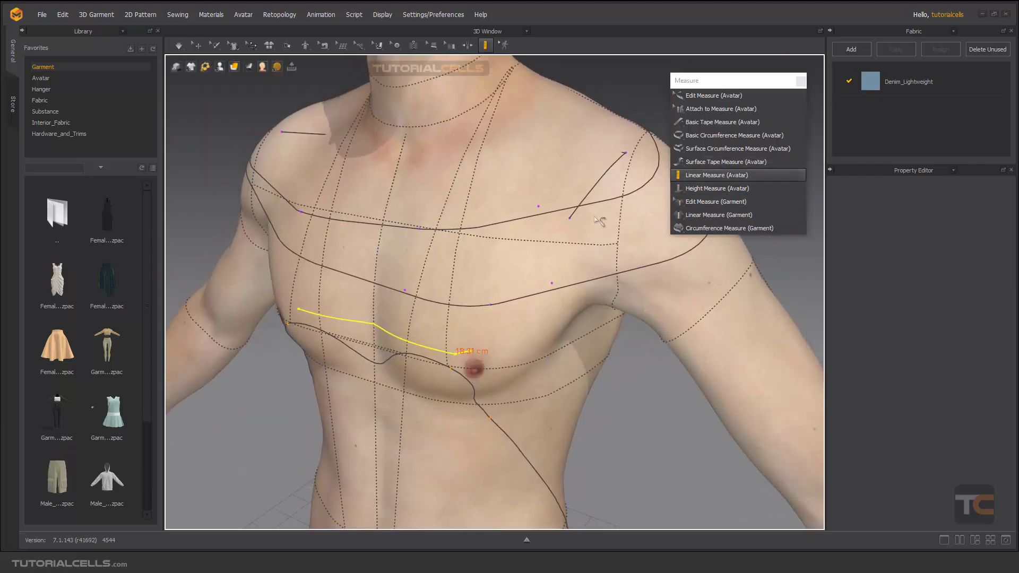
{"action": "left_click", "coordinate": [291, 314]}
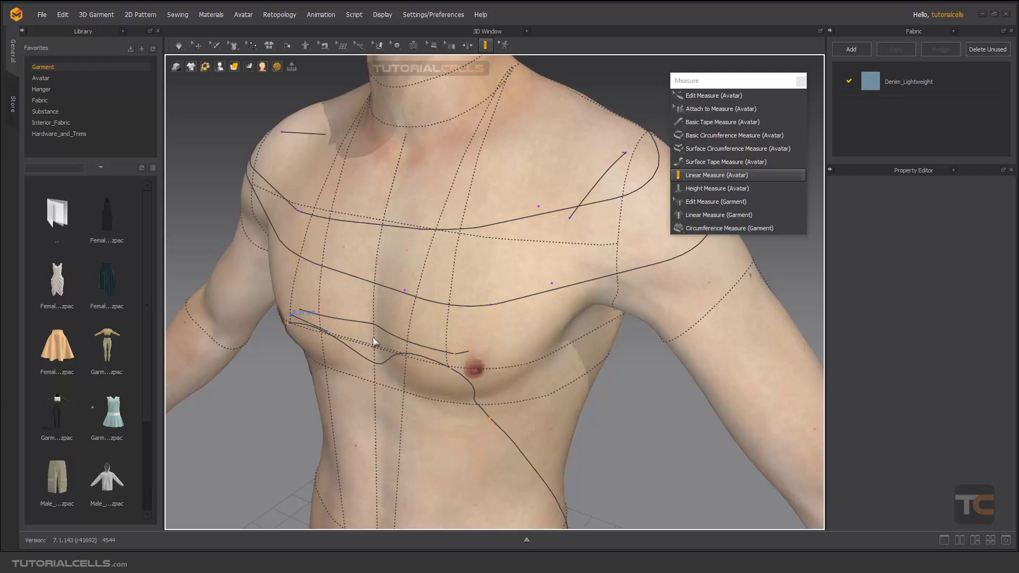
{"action": "left_click", "coordinate": [459, 365]}
{"action": "scroll", "coordinate": [381, 348], "scroll_direction": "up", "scroll_amount": 2}
{"action": "mouse_move", "coordinate": [367, 346]}
{"action": "right_mouse_down"}
{"action": "mouse_move", "coordinate": [358, 361]}
{"action": "mouse_move", "coordinate": [351, 343]}
{"action": "right_mouse_up"}
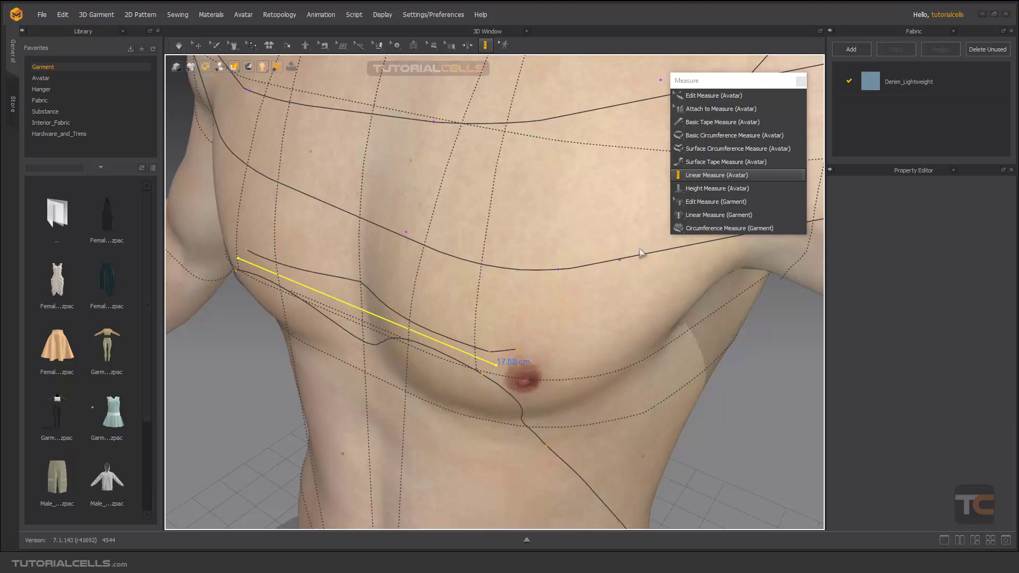
- Place Height Measures (Avatar) from the avatar's chin and from its right wrist down to the floor
{"action": "left_click", "coordinate": [704, 189]}
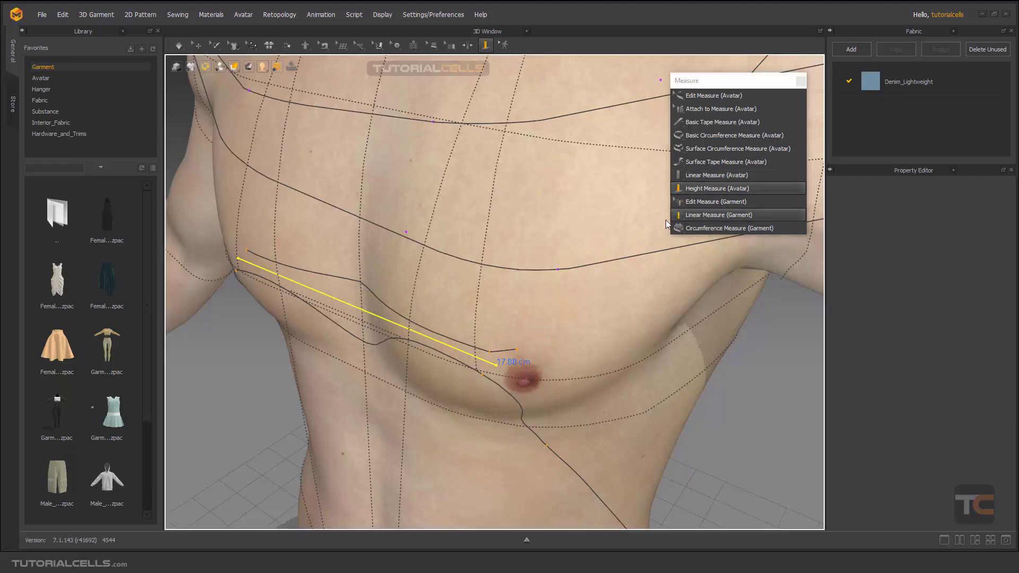
{"action": "scroll", "coordinate": [610, 275], "scroll_direction": "down", "scroll_amount": 2}
{"action": "scroll", "coordinate": [607, 273], "scroll_direction": "down", "scroll_amount": 4}
{"action": "middle_click_drag", "start_coordinate": [606, 282], "coordinate": [554, 221]}
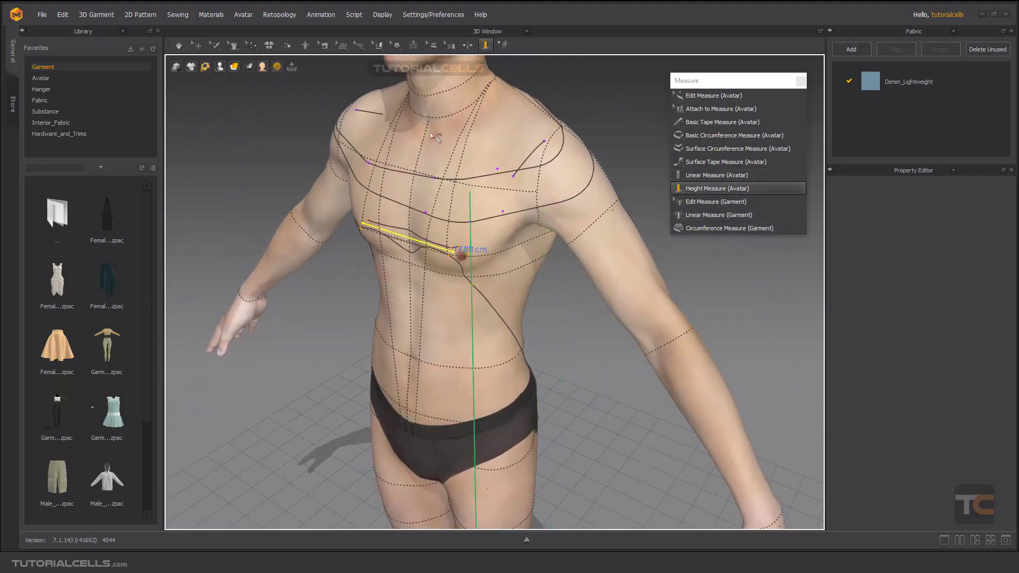
{"action": "left_click", "coordinate": [403, 81]}
{"action": "scroll", "coordinate": [424, 319], "scroll_direction": "down", "scroll_amount": 4}
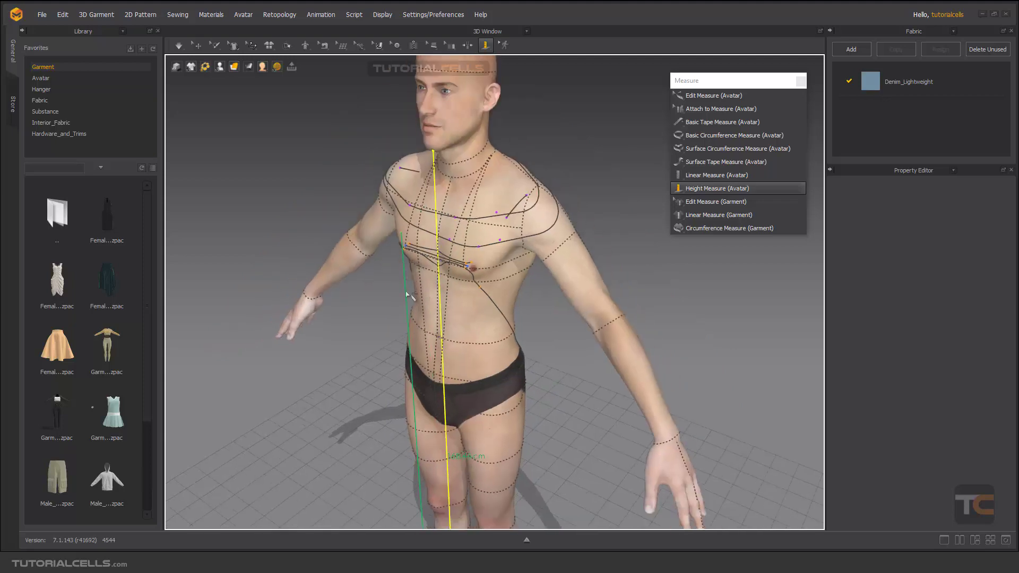
{"action": "middle_click_drag", "start_coordinate": [450, 353], "coordinate": [436, 275]}
{"action": "left_click", "coordinate": [353, 242]}
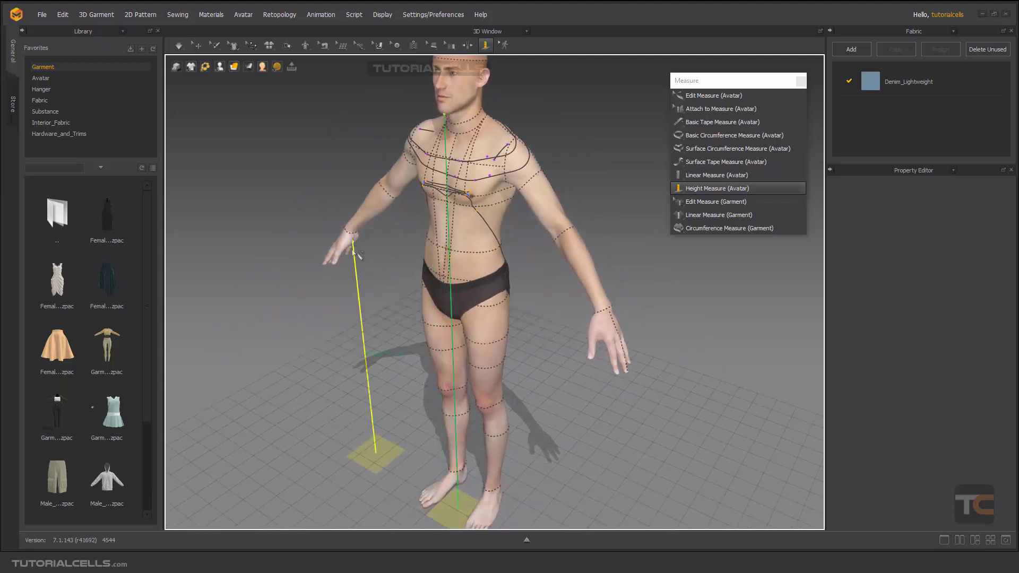
- Place another Height Measure (Avatar) from the crotch down to the floor between the legs
{"action": "middle_click_drag", "start_coordinate": [435, 413], "coordinate": [443, 347]}
{"action": "scroll", "coordinate": [499, 302], "scroll_direction": "down", "scroll_amount": 3}
{"action": "scroll", "coordinate": [488, 273], "scroll_direction": "up", "scroll_amount": 4}
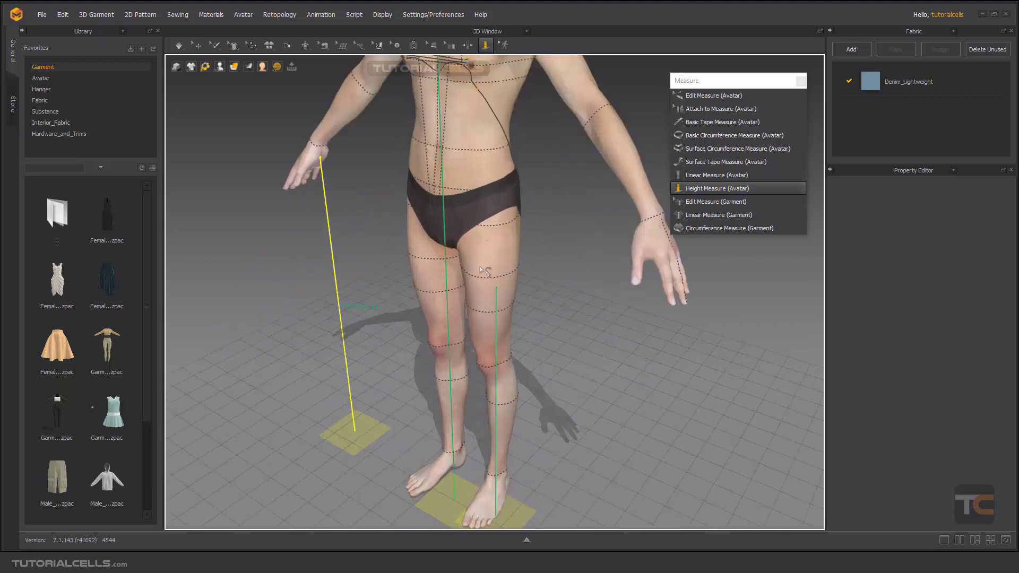
{"action": "scroll", "coordinate": [442, 260], "scroll_direction": "up", "scroll_amount": 3}
{"action": "mouse_move", "coordinate": [440, 260]}
{"action": "right_mouse_down"}
{"action": "mouse_move", "coordinate": [458, 237]}
{"action": "mouse_move", "coordinate": [435, 256]}
{"action": "right_mouse_up"}
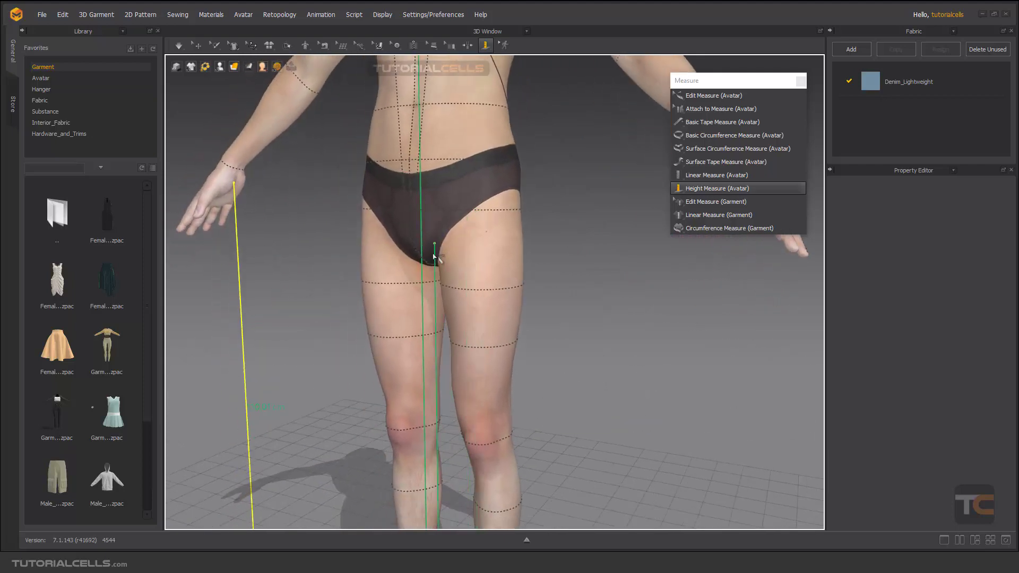
{"action": "left_click", "coordinate": [436, 272]}
{"action": "scroll", "coordinate": [631, 258], "scroll_direction": "down", "scroll_amount": 2}
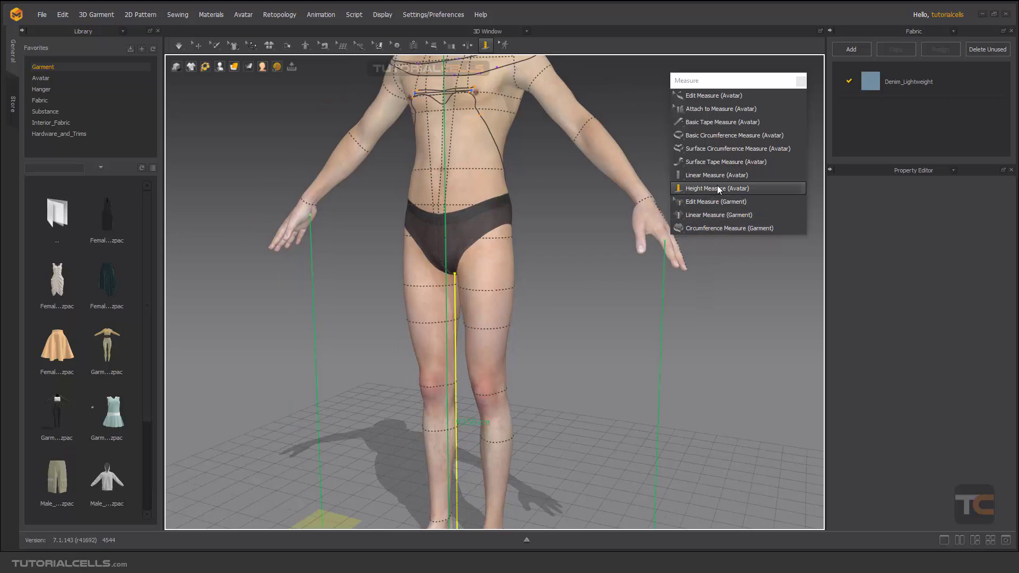
- Use Edit Measure (Avatar) to delete the added chest and shoulder measures and the chin height measure
{"action": "left_click", "coordinate": [720, 99]}
{"action": "middle_click_drag", "start_coordinate": [468, 183], "coordinate": [464, 370]}
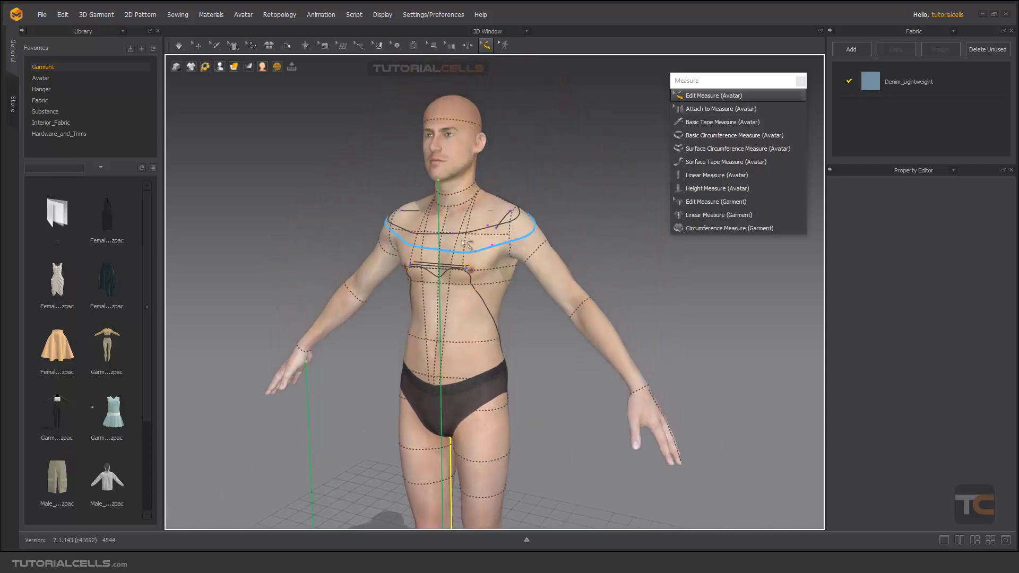
{"action": "scroll", "coordinate": [466, 243], "scroll_direction": "up", "scroll_amount": 5}
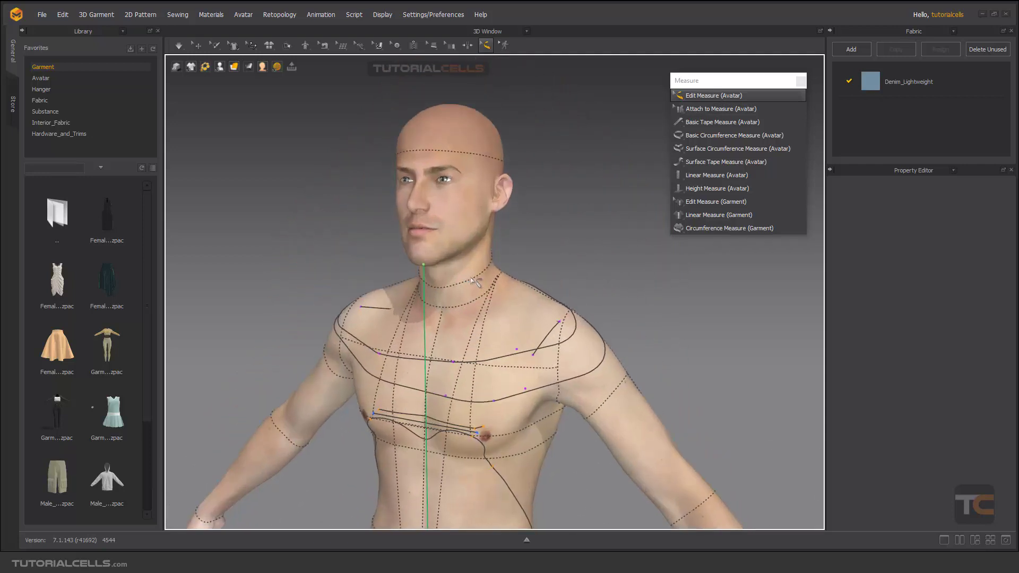
{"action": "scroll", "coordinate": [473, 281], "scroll_direction": "down", "scroll_amount": 2}
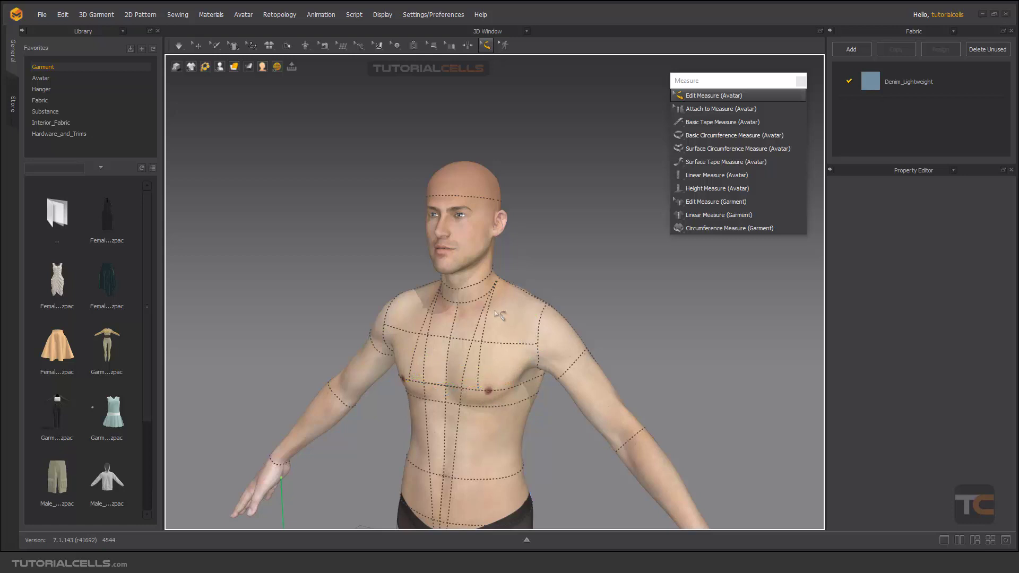
- Place a three-point Surface Circumference Measure (Avatar) around the neck, between the two dotted neck lines
{"action": "scroll", "coordinate": [499, 314], "scroll_direction": "up", "scroll_amount": 6}
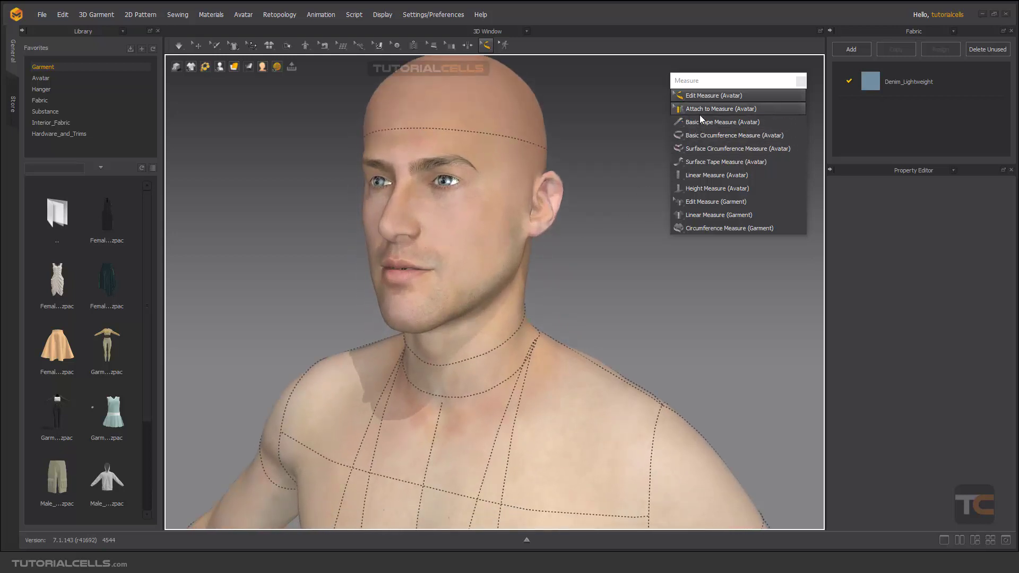
{"action": "scroll", "coordinate": [471, 348], "scroll_direction": "up", "scroll_amount": 4}
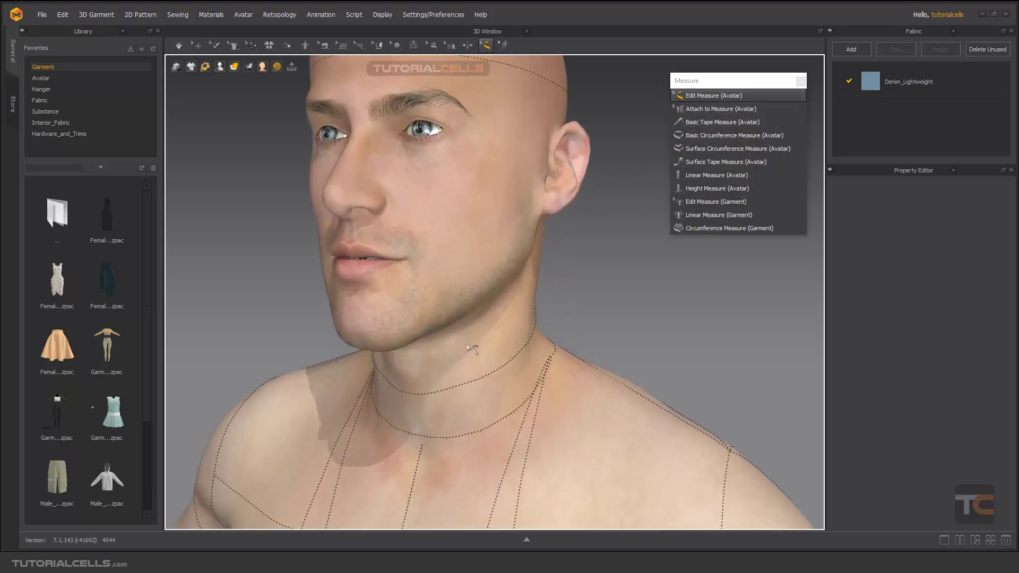
{"action": "left_click", "coordinate": [705, 151]}
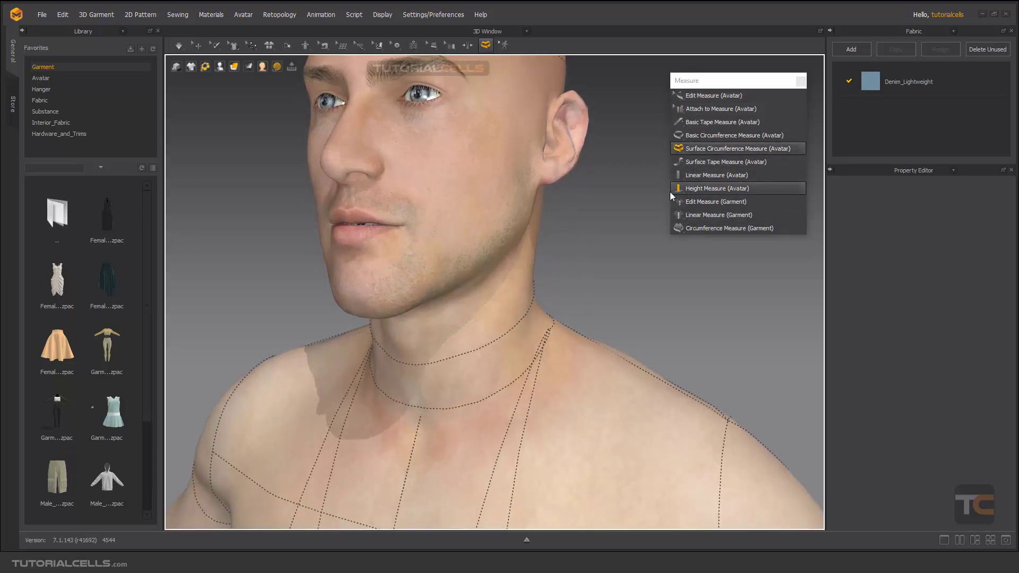
{"action": "left_click", "coordinate": [445, 388]}
{"action": "left_click", "coordinate": [483, 377]}
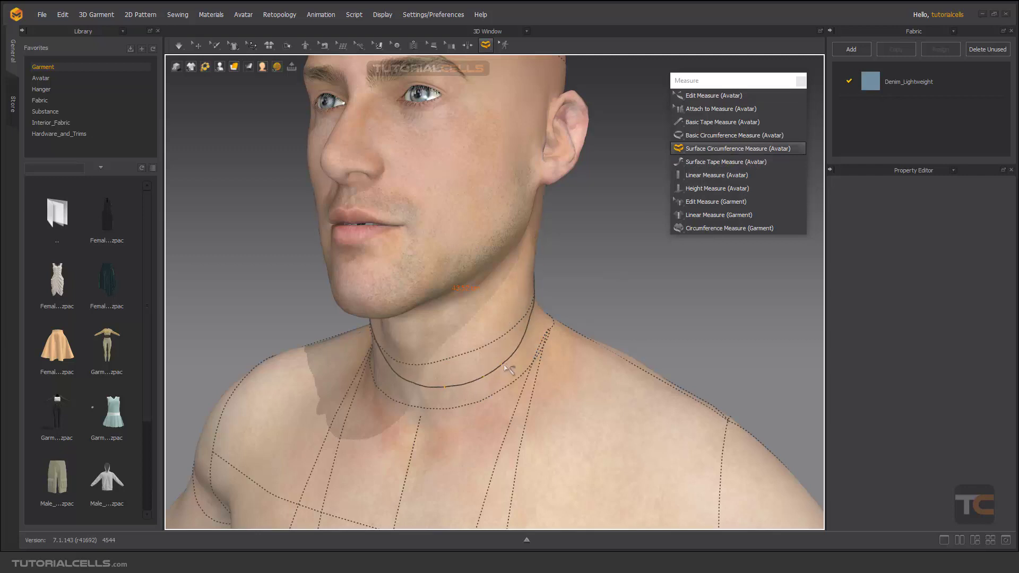
{"action": "left_click", "coordinate": [514, 360]}
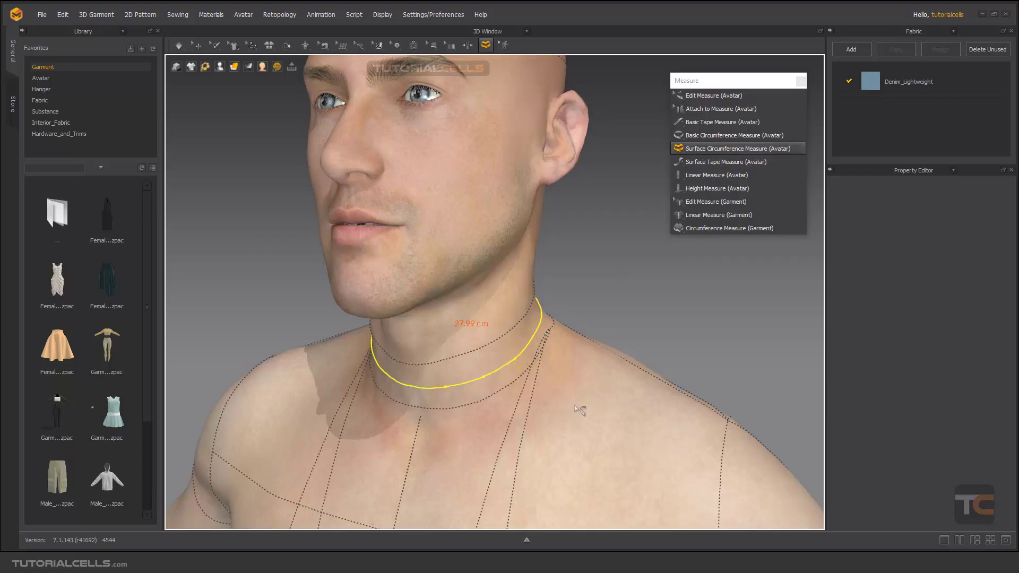
- Show the T-shirt garment on the avatar again
{"action": "scroll", "coordinate": [531, 379], "scroll_direction": "down", "scroll_amount": 5}
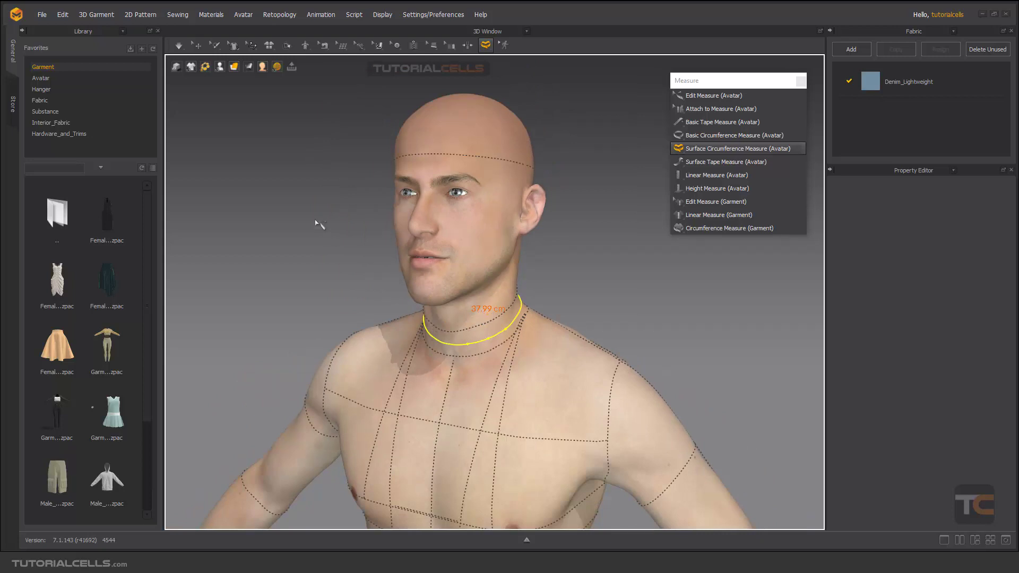
{"action": "mouse_move", "coordinate": [192, 67]}
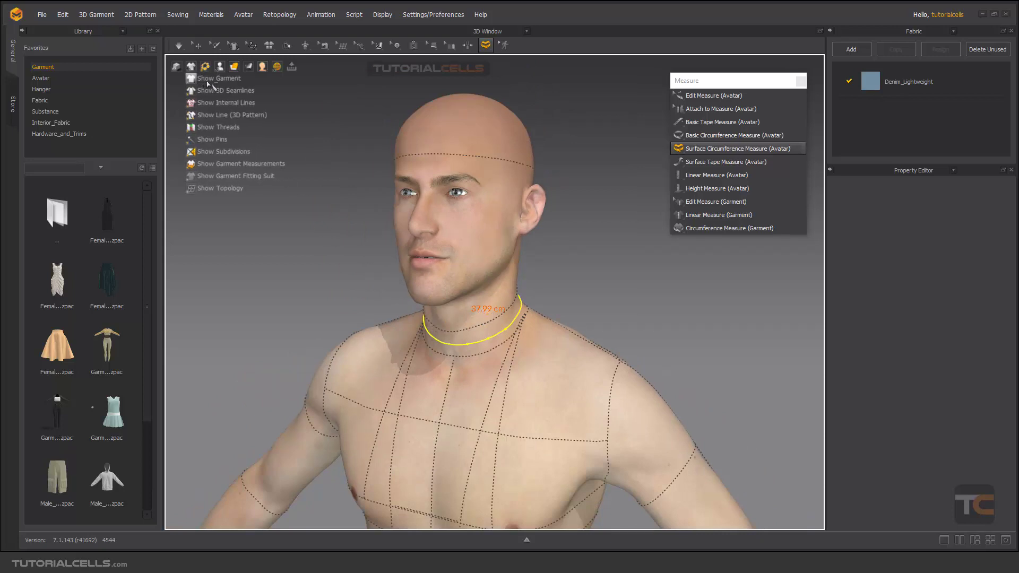
{"action": "left_click", "coordinate": [208, 82]}
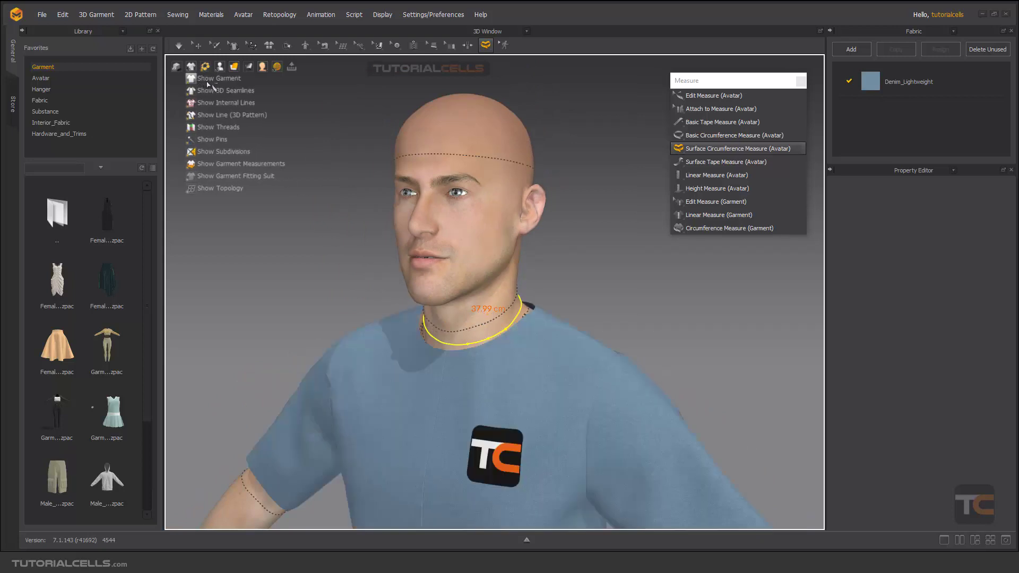
- Attach the T-shirt's neckline edges to the new neck circumference measure with Attach to Measure (Avatar)
{"action": "left_click", "coordinate": [705, 112]}
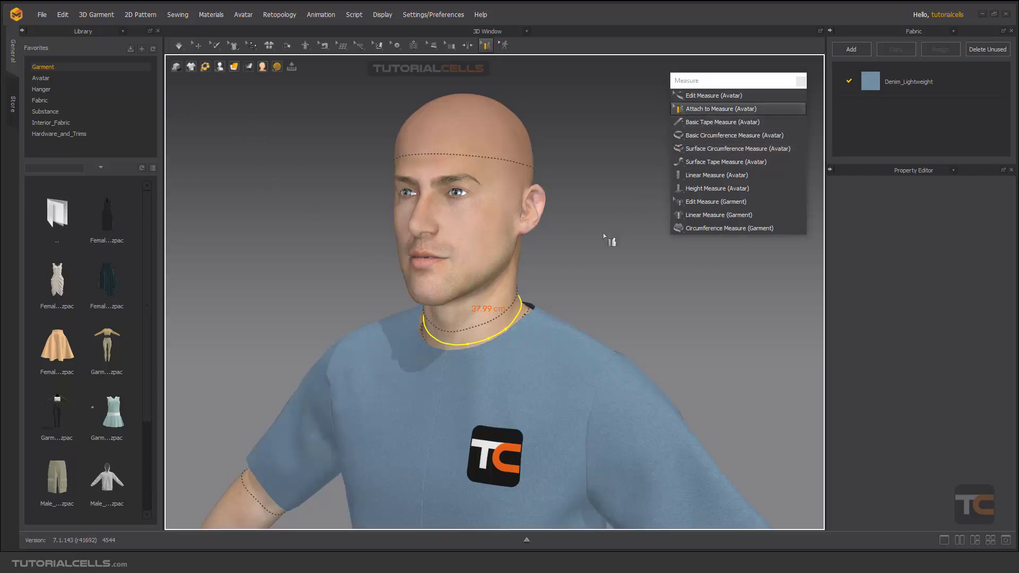
{"action": "scroll", "coordinate": [531, 297], "scroll_direction": "up", "scroll_amount": 5}
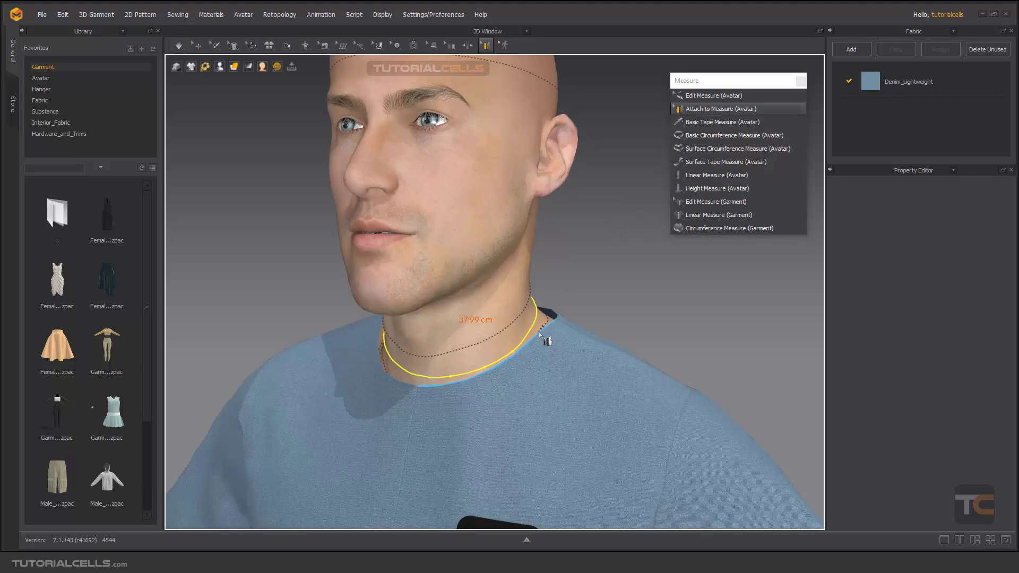
{"action": "scroll", "coordinate": [539, 332], "scroll_direction": "up", "scroll_amount": 1}
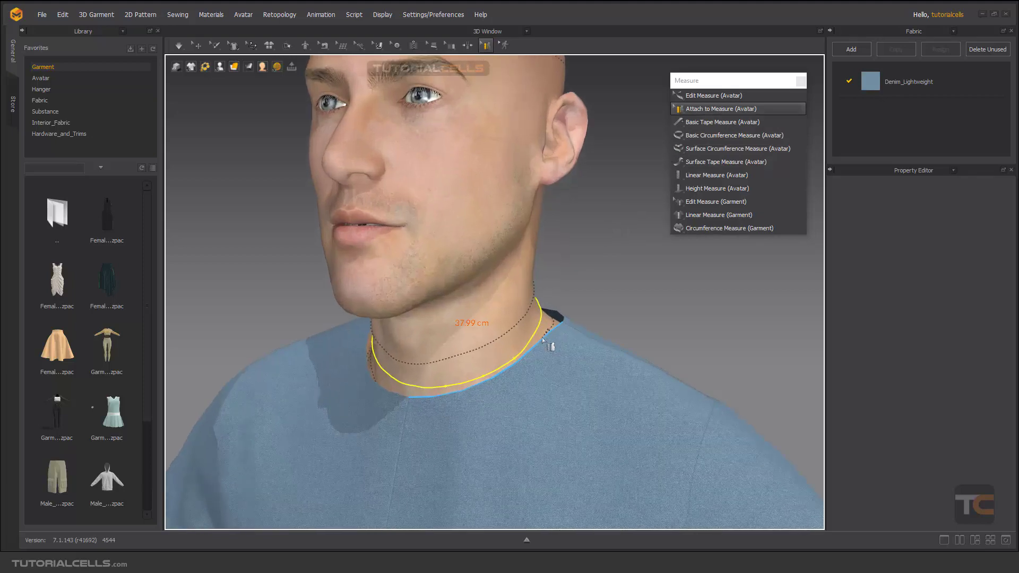
{"action": "left_click", "coordinate": [542, 336]}
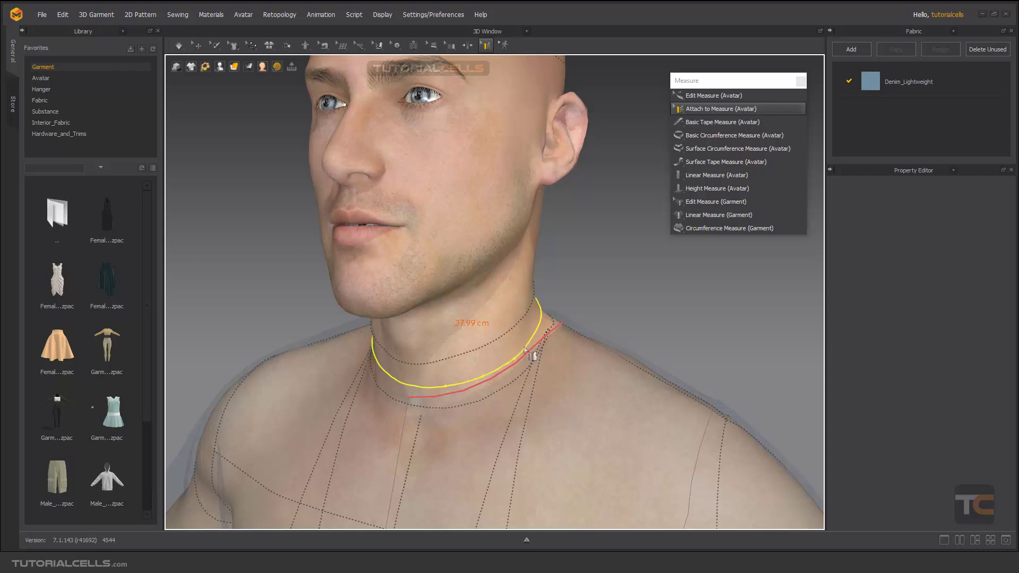
{"action": "left_click", "coordinate": [526, 348]}
{"action": "scroll", "coordinate": [548, 369], "scroll_direction": "up", "scroll_amount": 2}
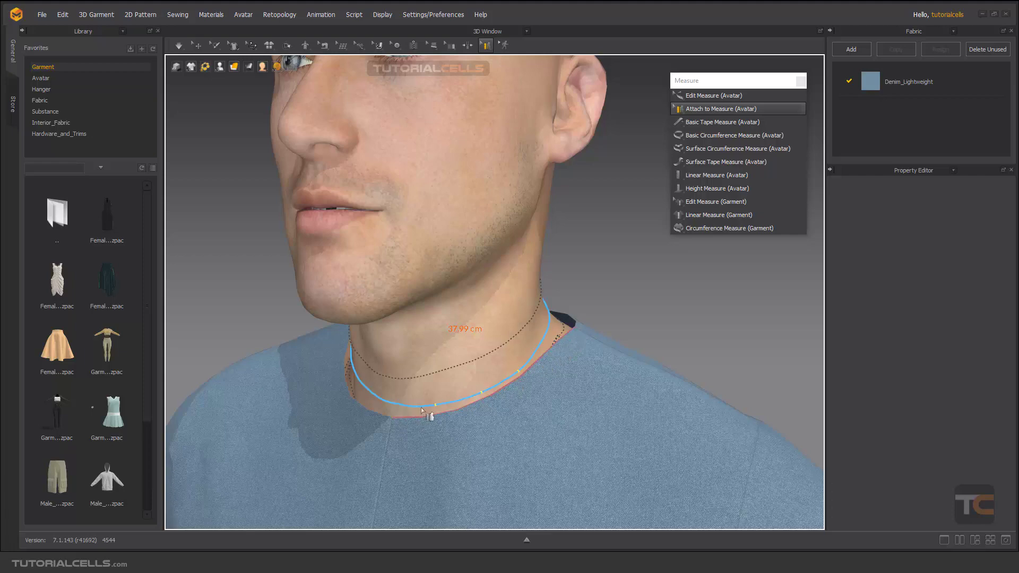
- Simulate the T-shirt to pull its neckline onto the neck measure, select the left front pattern, and stop the simulation
{"action": "key", "text": "space"}
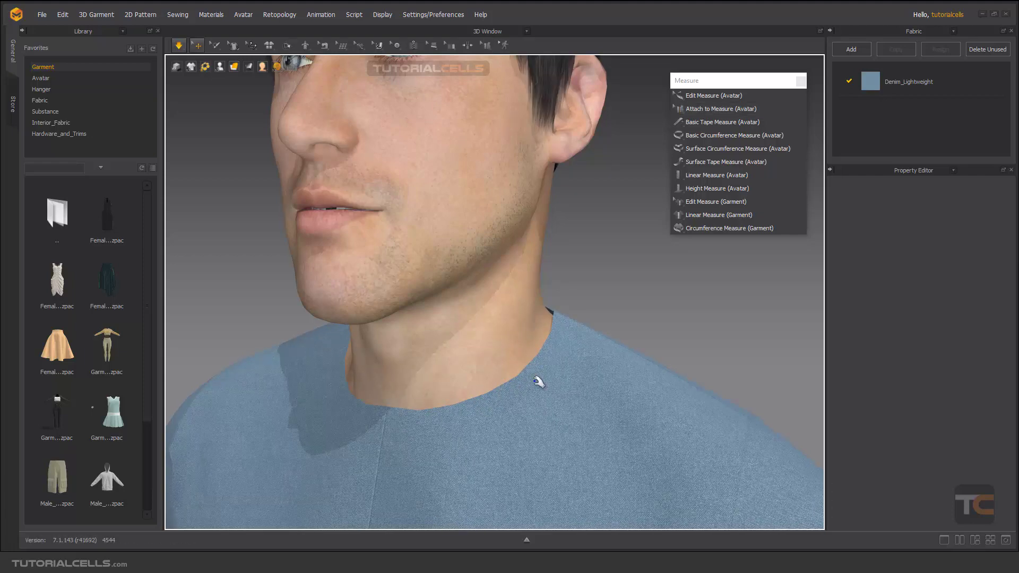
{"action": "left_click", "coordinate": [537, 381]}
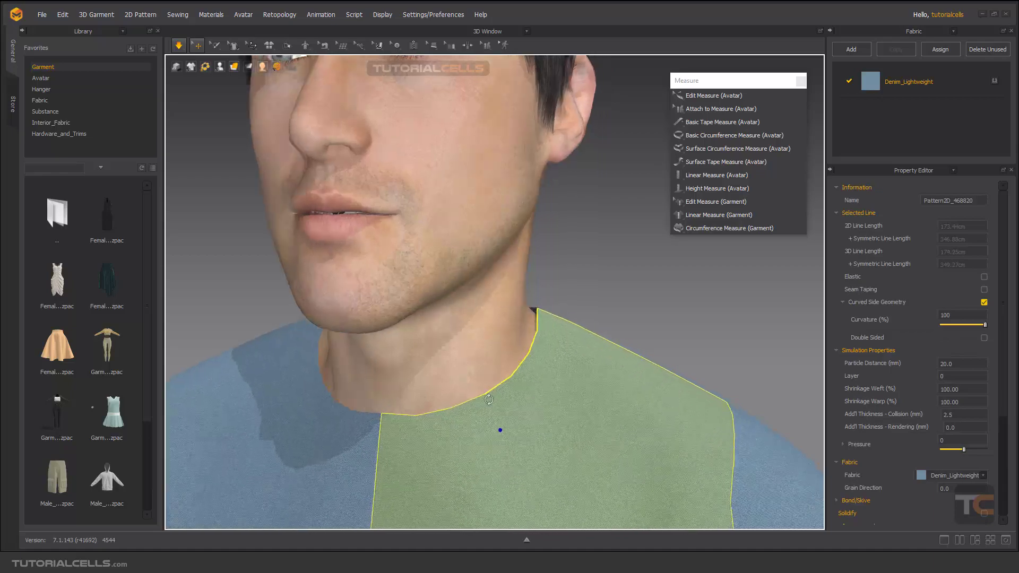
{"action": "mouse_move", "coordinate": [488, 399]}
{"action": "right_mouse_down"}
{"action": "mouse_move", "coordinate": [595, 405]}
{"action": "mouse_move", "coordinate": [478, 403]}
{"action": "right_mouse_up"}
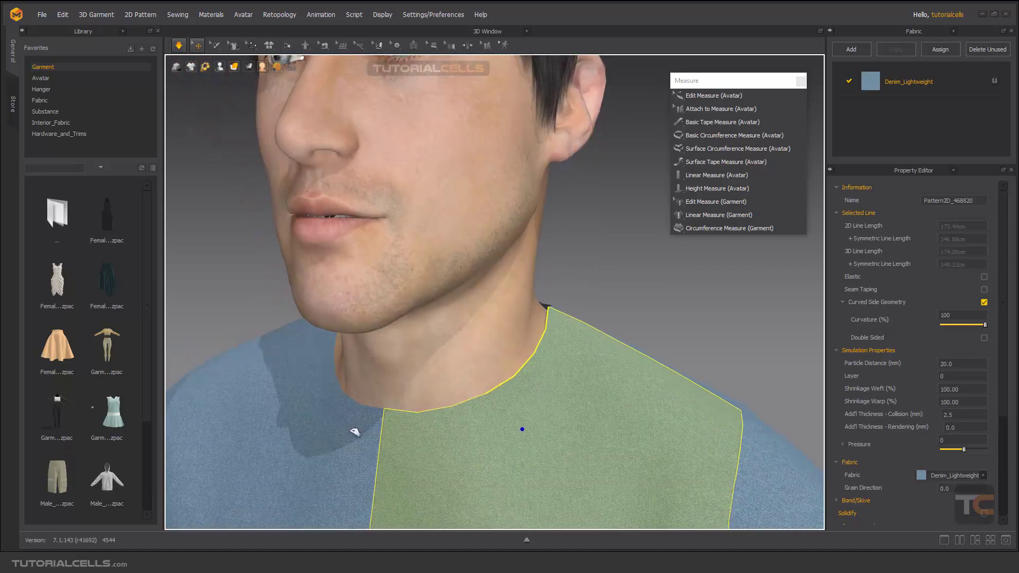
{"action": "right_click_drag", "start_coordinate": [354, 432], "coordinate": [541, 416]}
{"action": "key", "text": "space"}
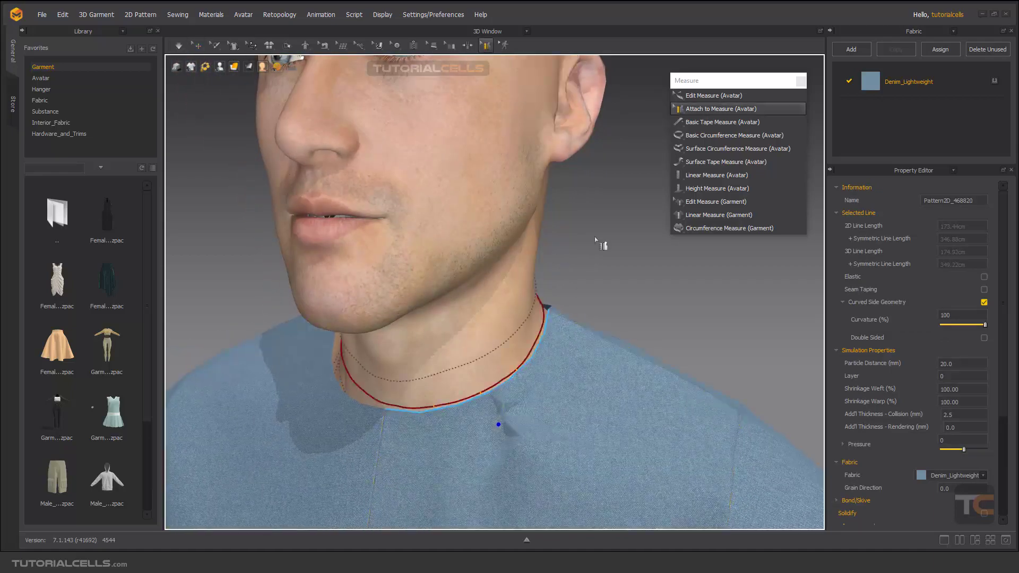
- Switch to Edit Measure (Avatar) and close the floating Measure tool list
{"action": "left_click", "coordinate": [699, 95]}
{"action": "scroll", "coordinate": [564, 242], "scroll_direction": "down", "scroll_amount": 3}
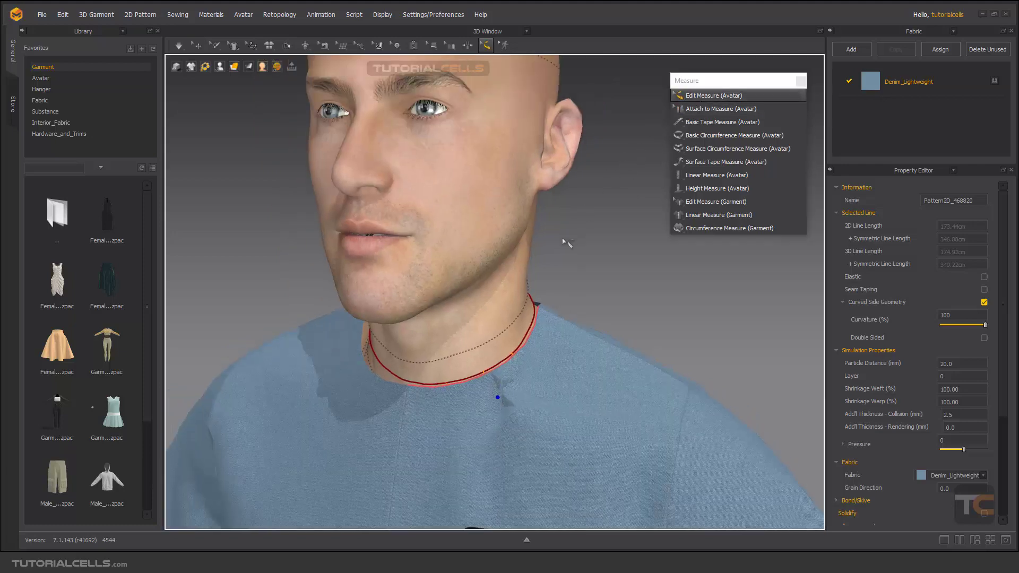
{"action": "scroll", "coordinate": [538, 275], "scroll_direction": "down", "scroll_amount": 2}
{"action": "scroll", "coordinate": [406, 358], "scroll_direction": "down", "scroll_amount": 4}
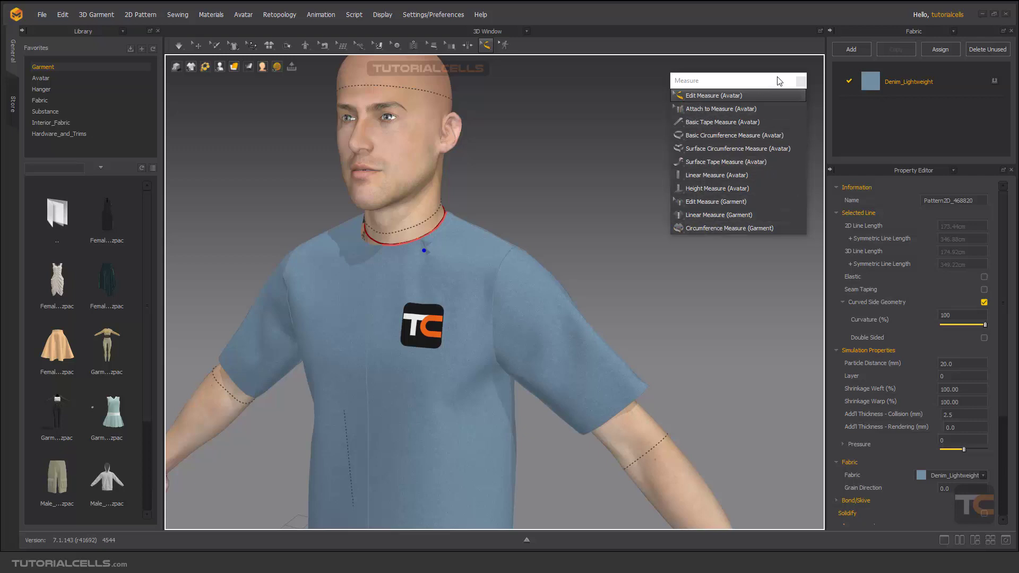
{"action": "left_click", "coordinate": [800, 81]}
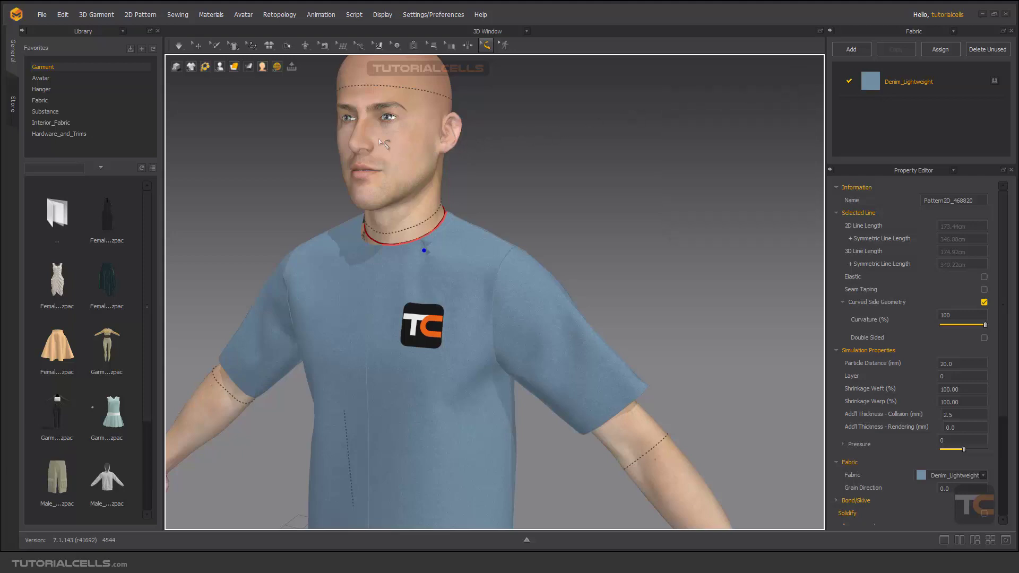